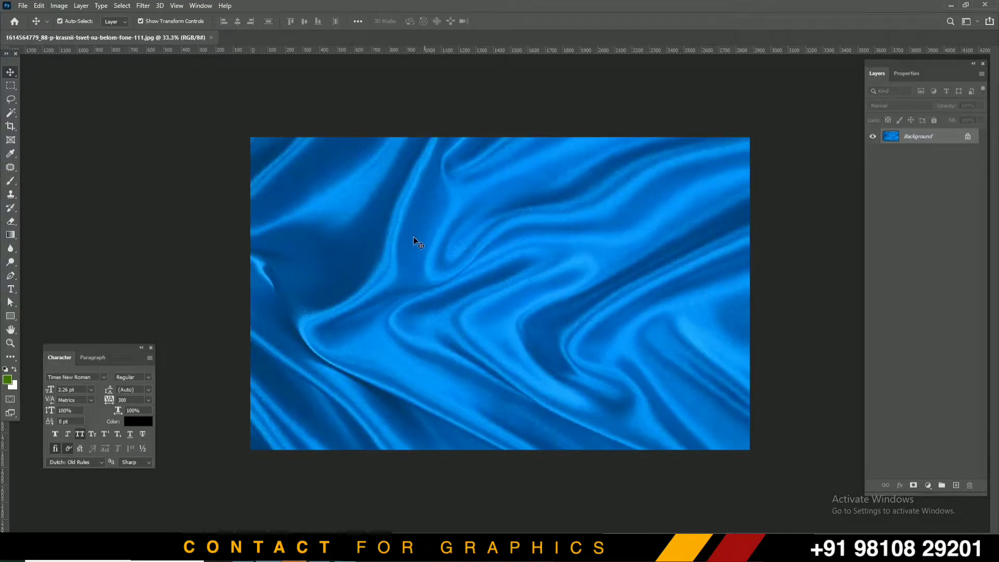
# Step: Add a text layer reading 'Blend' above the blue silk background and commit it
pyautogui.click(11, 288)
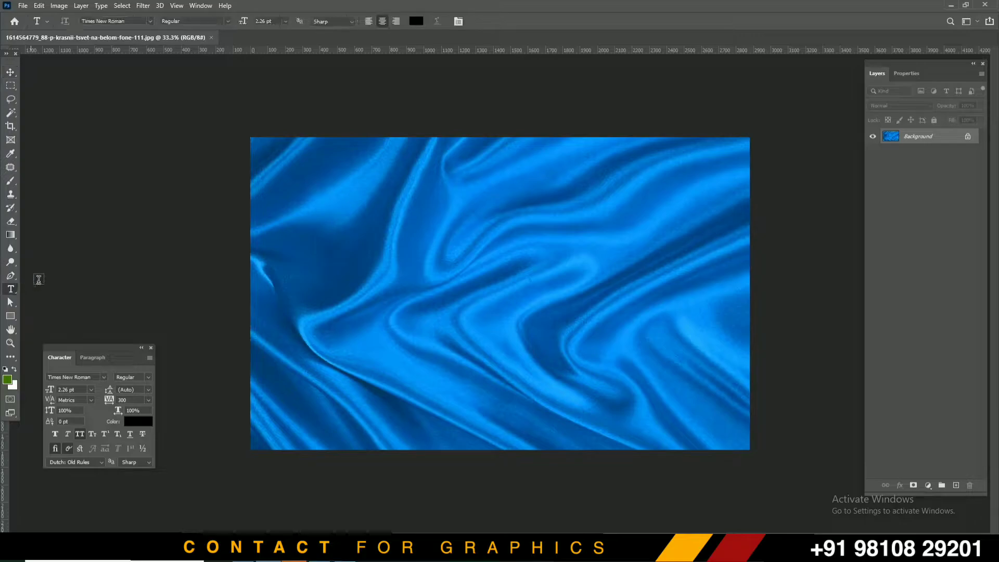
pyautogui.click(398, 272)
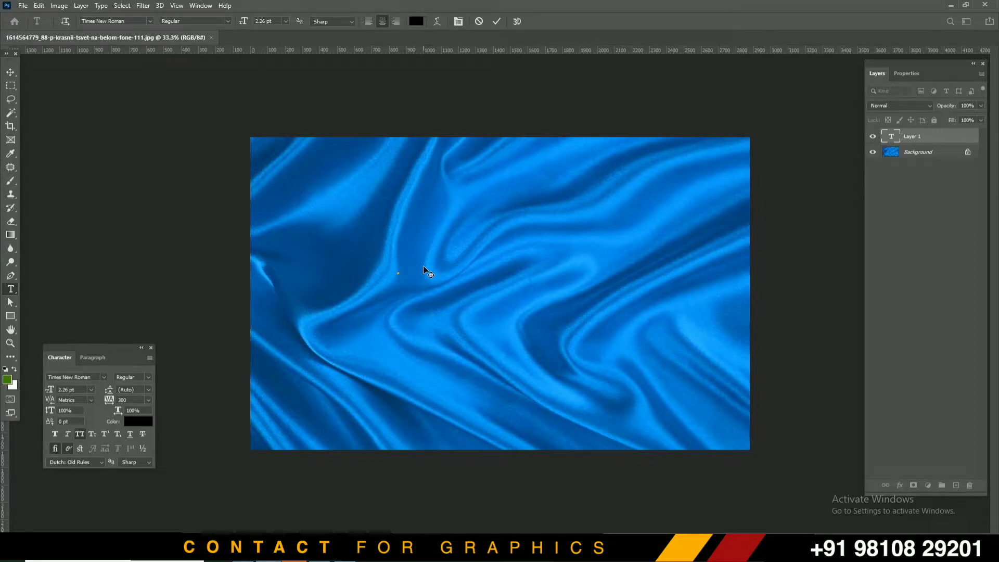
pyautogui.click(10, 72)
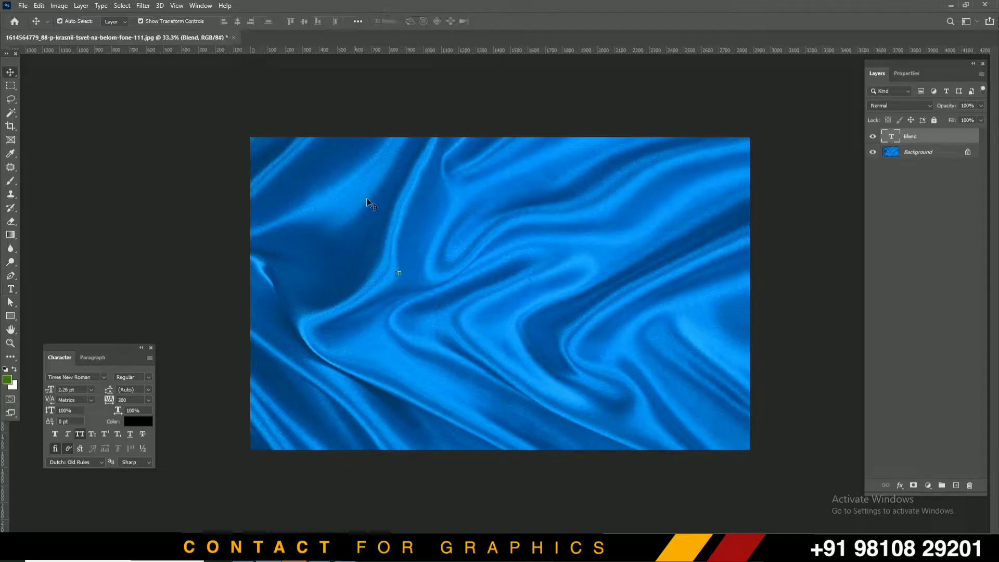
# Step: Enlarge the Blend text into big BLEND letters with Free Transform
pyautogui.hotkey('ctrl', 't')
pyautogui.moveTo(398, 274); pyautogui.dragTo(640, 406)
pyautogui.moveTo(564, 327)
pyautogui.mouseDown()
pyautogui.moveTo(510, 242)
pyautogui.moveTo(532, 301)
pyautogui.mouseUp()
pyautogui.press('Return')
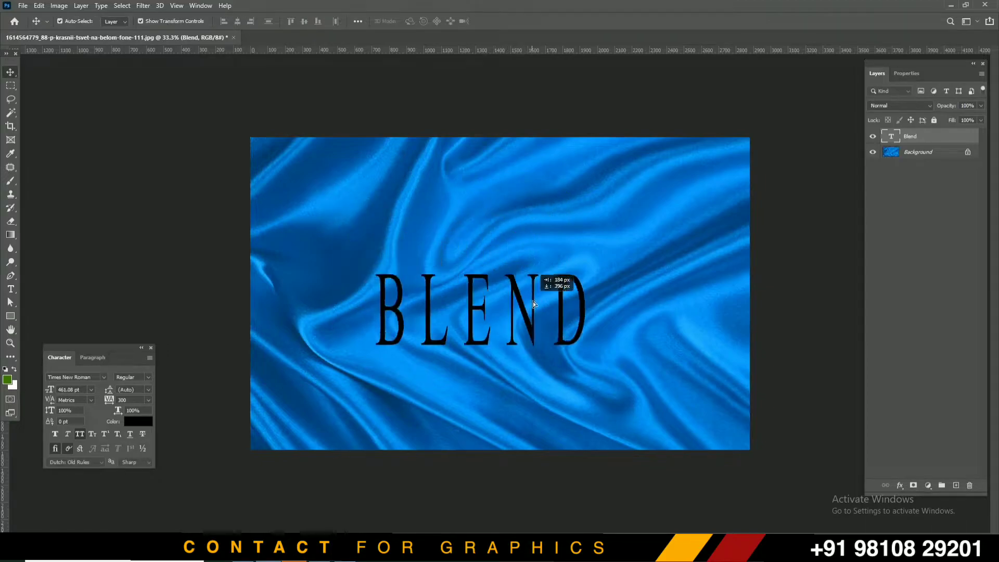
pyautogui.press('t')
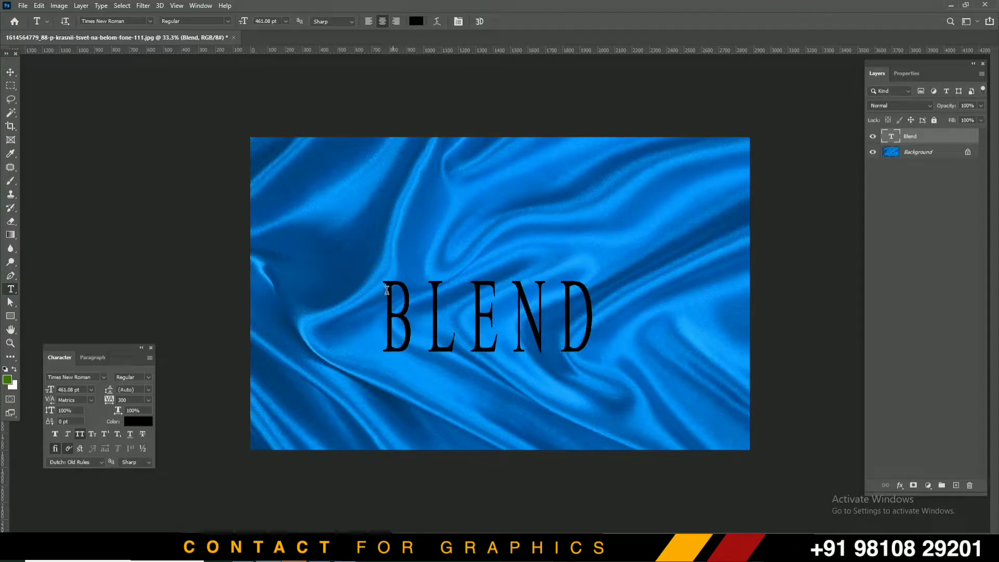
pyautogui.click(386, 290)
pyautogui.click(598, 286)
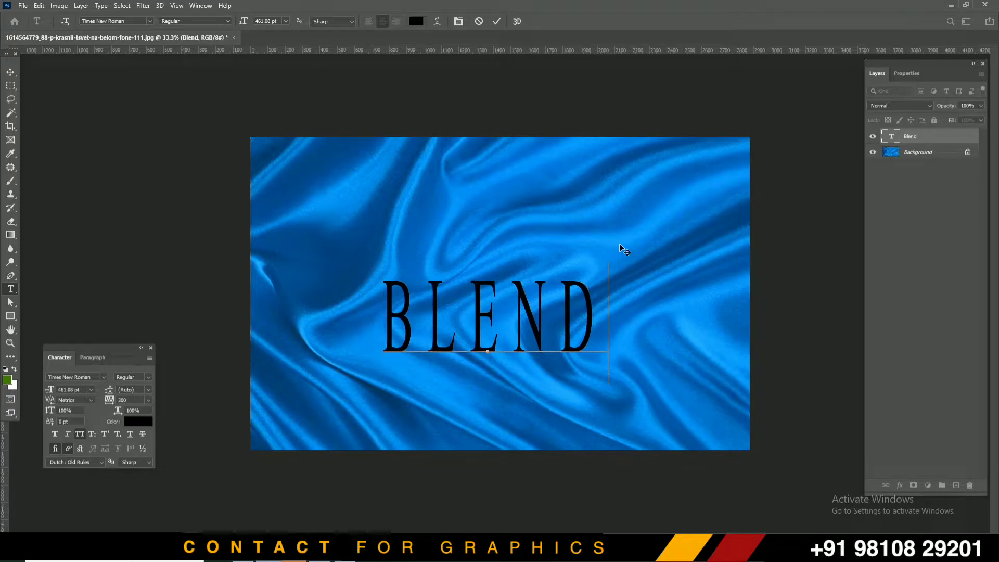
pyautogui.click(11, 71)
# Step: Centre BLEND vertically and horizontally on the canvas, then bring up Save As
pyautogui.hotkey('ctrl', 'a')
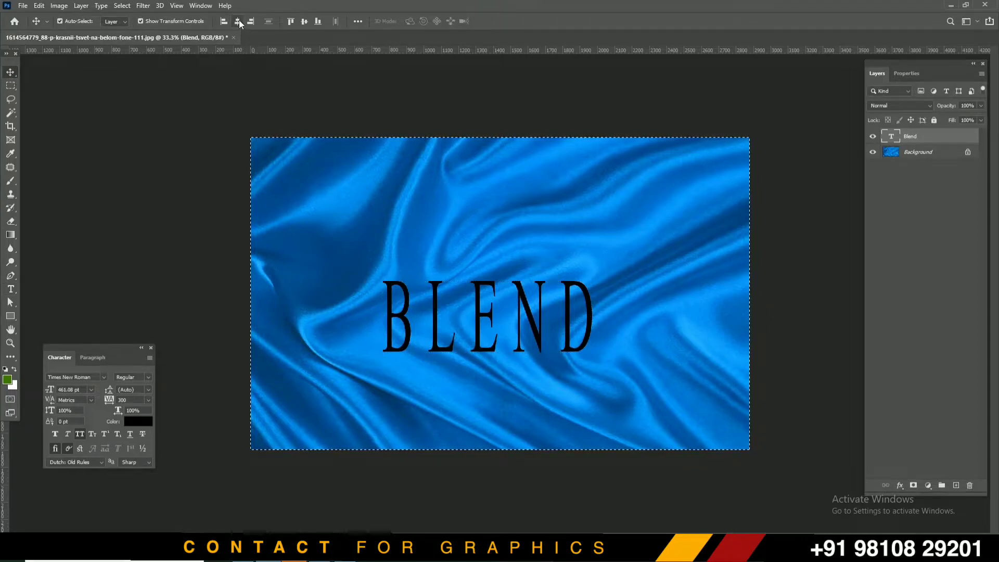
pyautogui.click(249, 21)
pyautogui.click(304, 20)
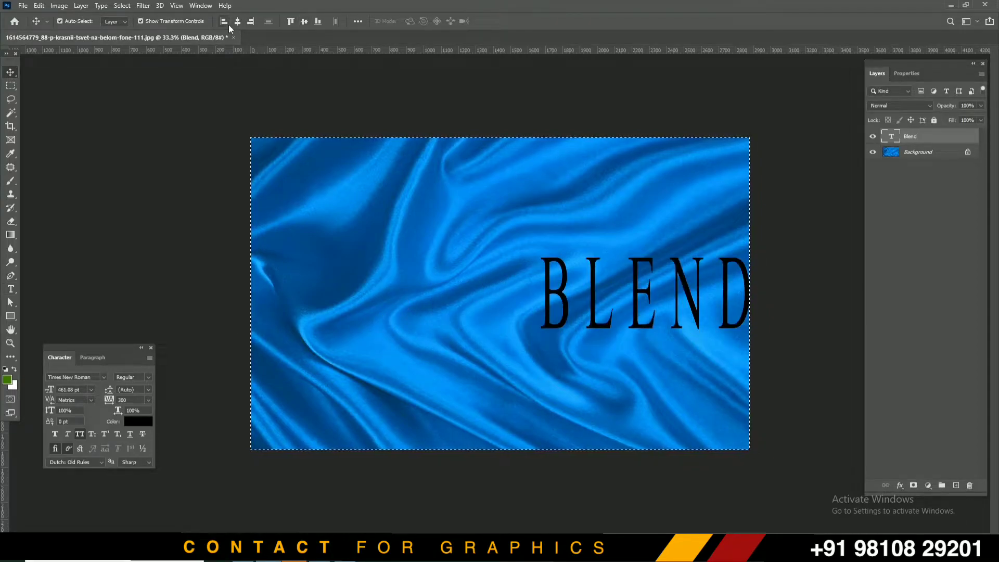
pyautogui.click(237, 21)
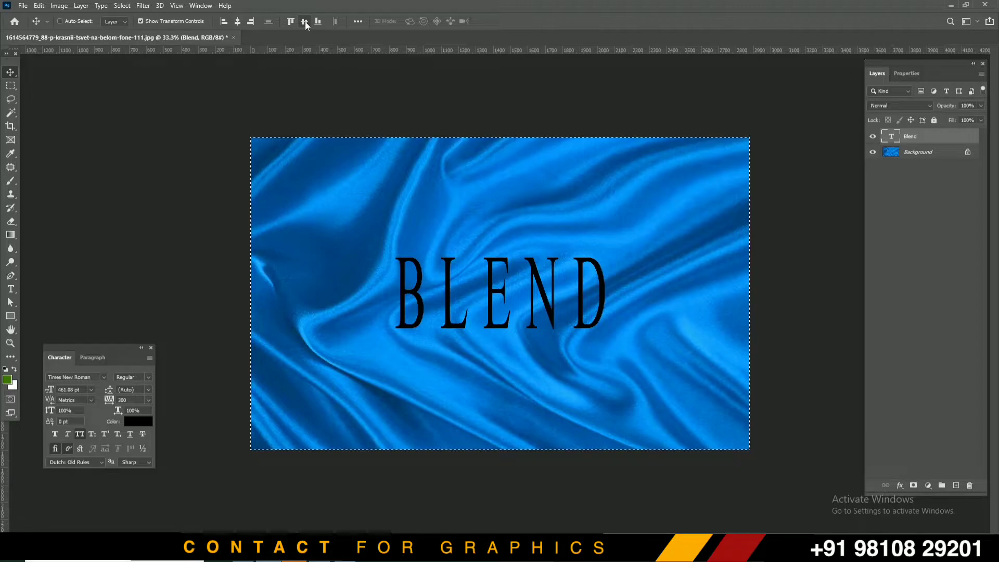
pyautogui.hotkey('ctrl', 'shift', 's')
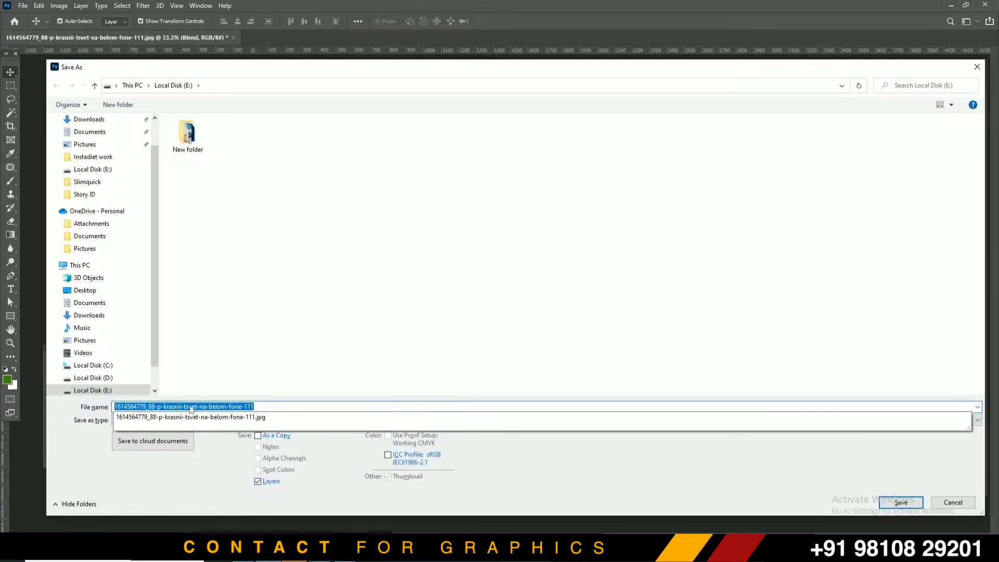
# Step: Save the file in Photoshop PSD format with maximize compatibility
pyautogui.click(214, 375)
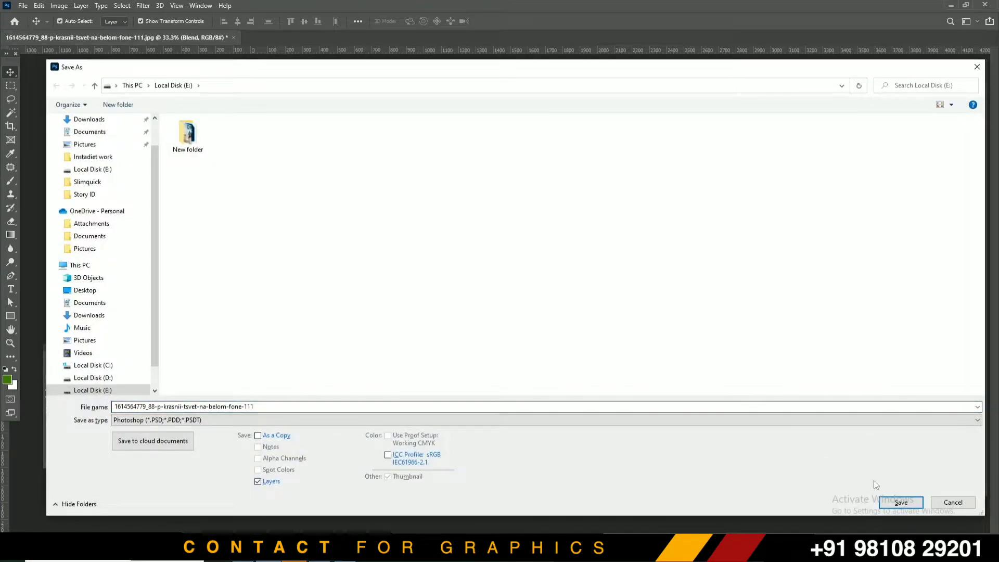
pyautogui.click(901, 502)
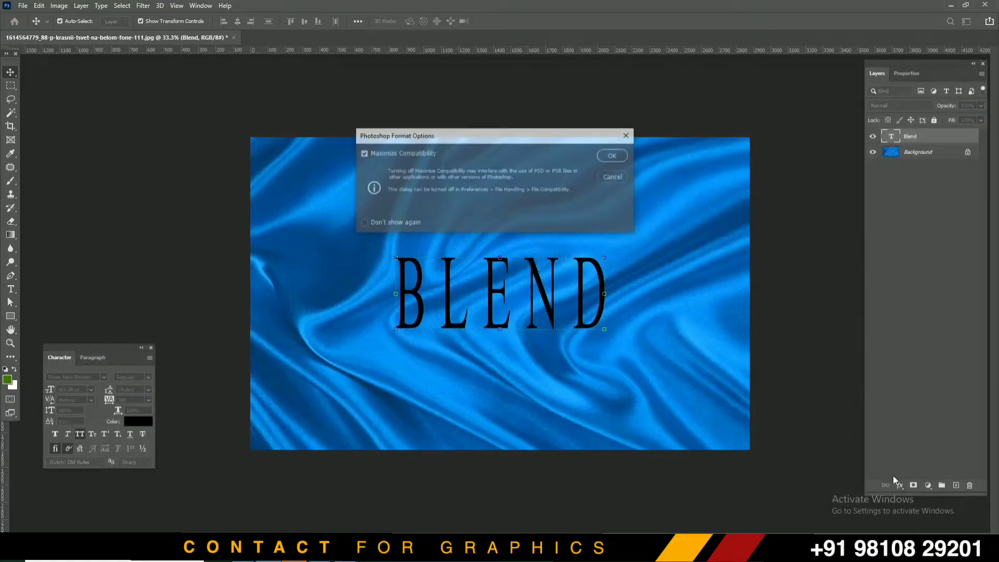
pyautogui.click(614, 155)
# Step: Duplicate the Background layer into a new document named Displace
pyautogui.click(926, 153)
pyautogui.rightClick(925, 153)
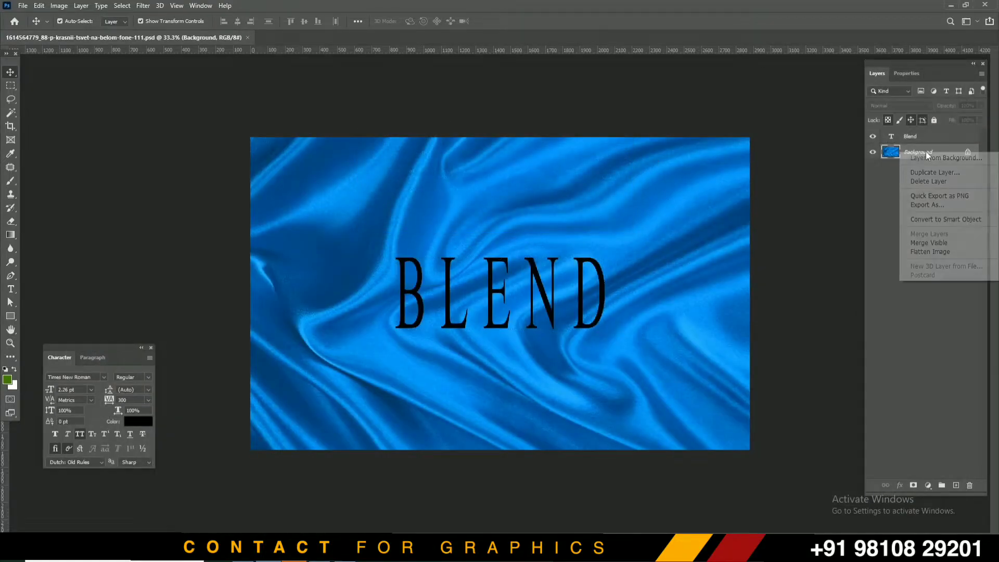
pyautogui.click(936, 173)
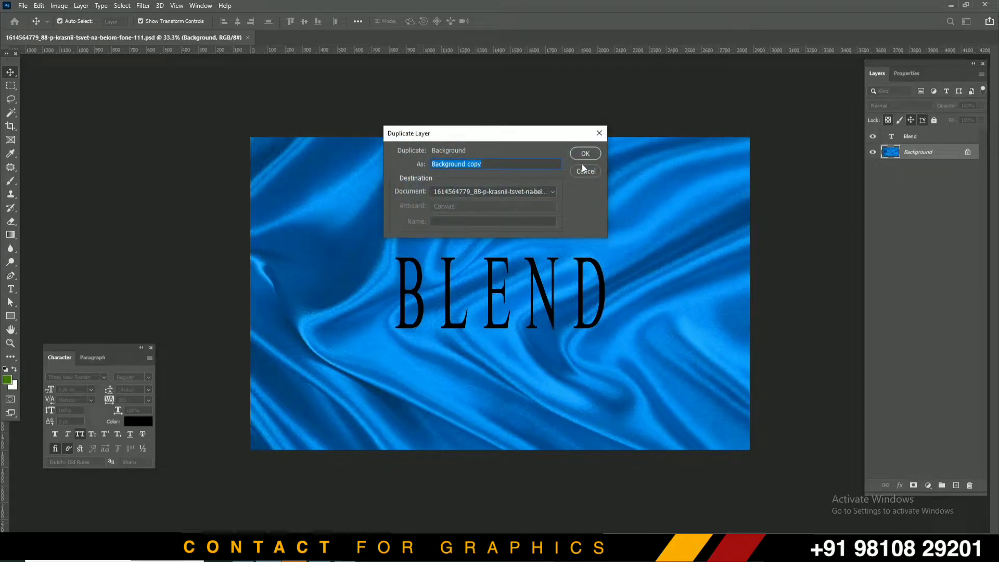
pyautogui.click(517, 191)
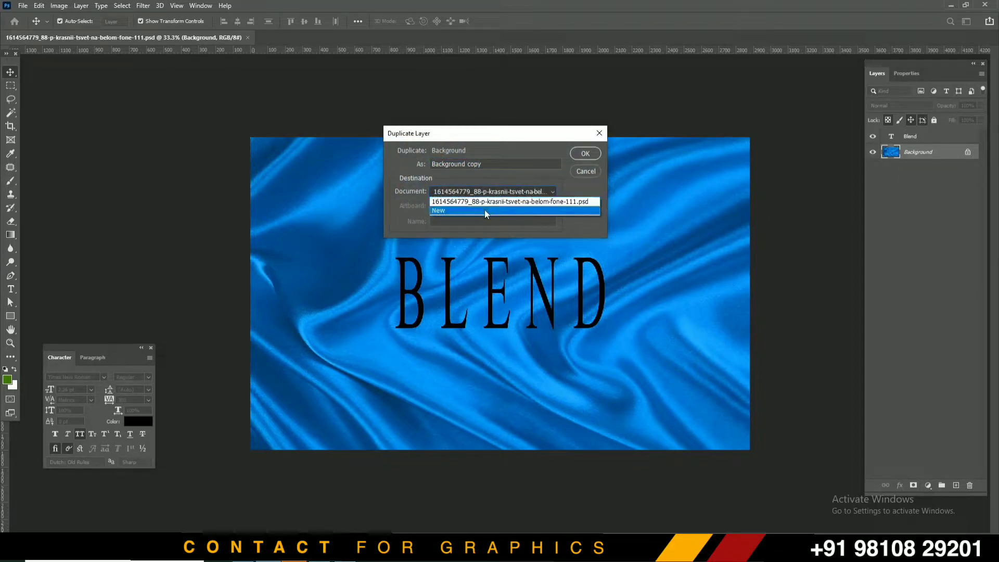
pyautogui.click(476, 216)
pyautogui.write('Displave')
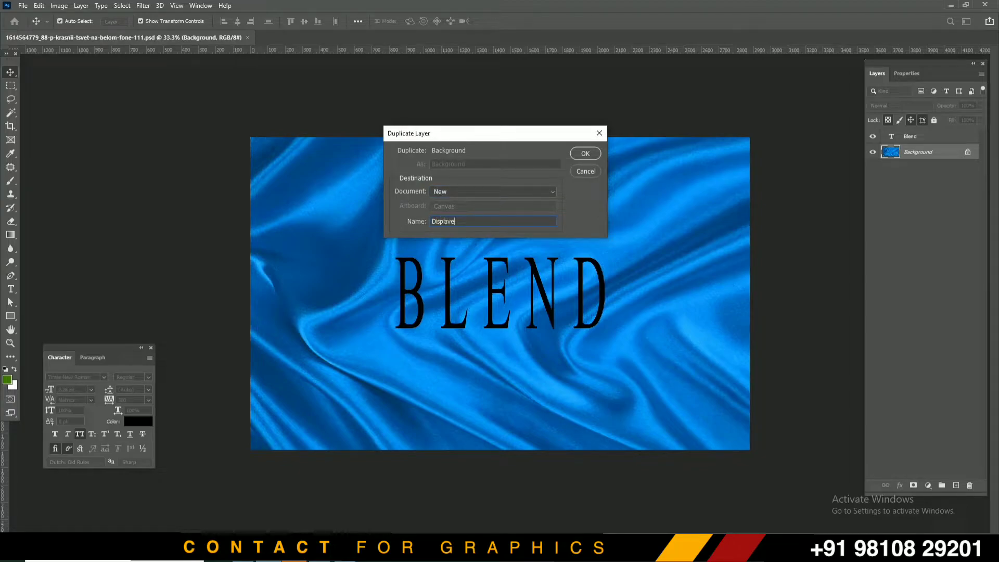
pyautogui.press('BackSpace')
pyautogui.press('BackSpace')
pyautogui.press('BackSpace')
pyautogui.click(592, 155)
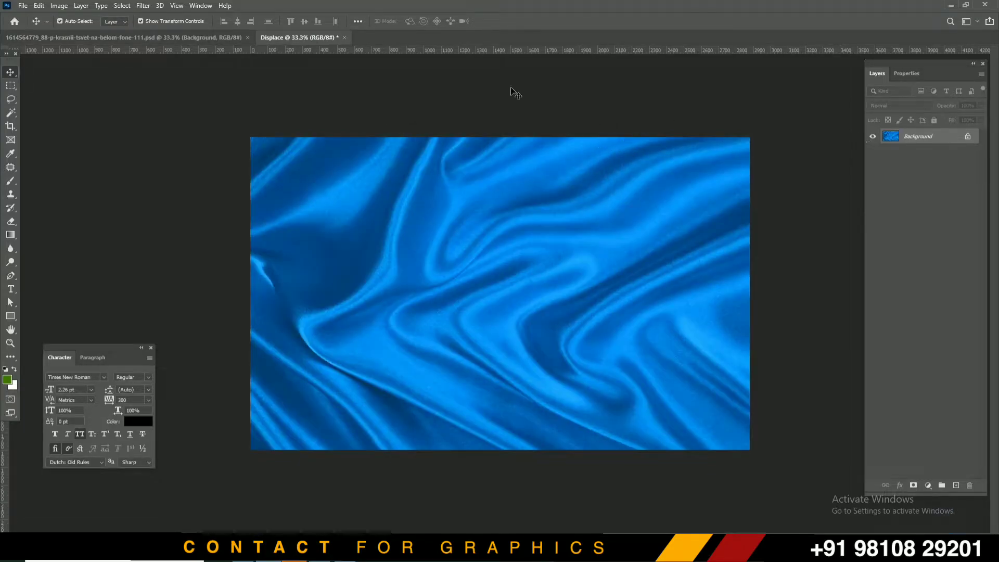
# Step: Apply a Gaussian Blur of about 4.4 pixels to the silk in the Displace document
pyautogui.click(194, 6)
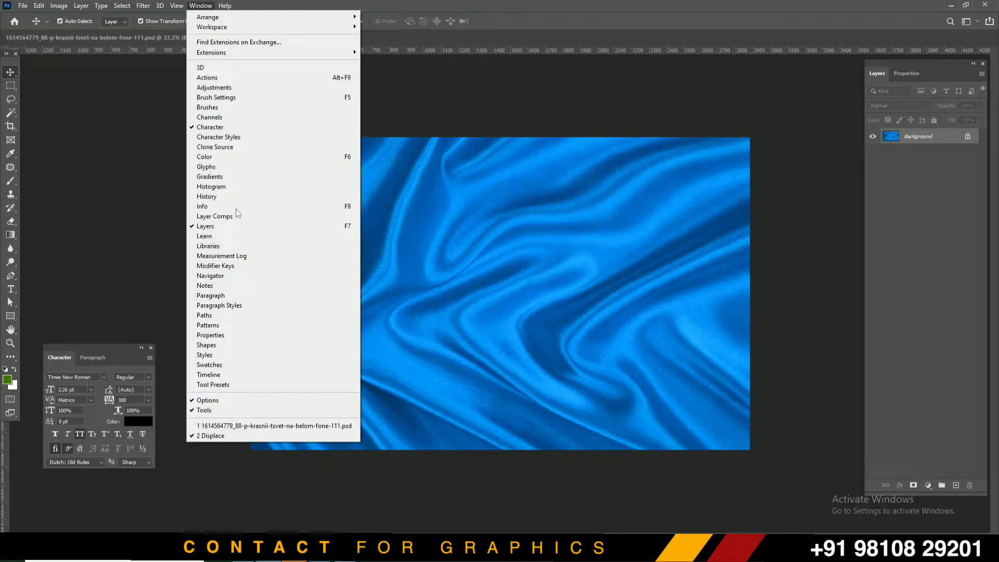
pyautogui.click(172, 45)
pyautogui.click(144, 5)
pyautogui.moveTo(149, 123)
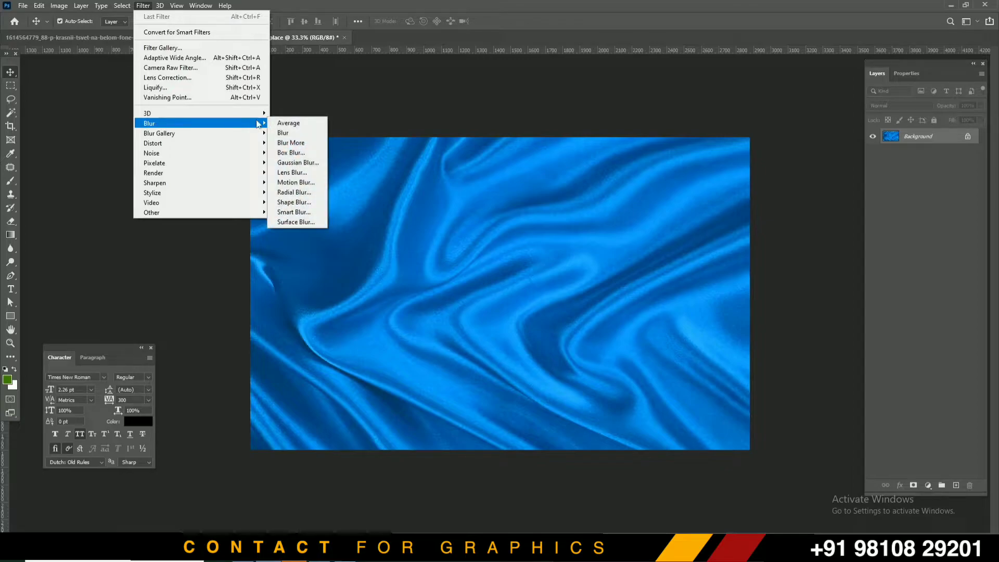
pyautogui.click(303, 163)
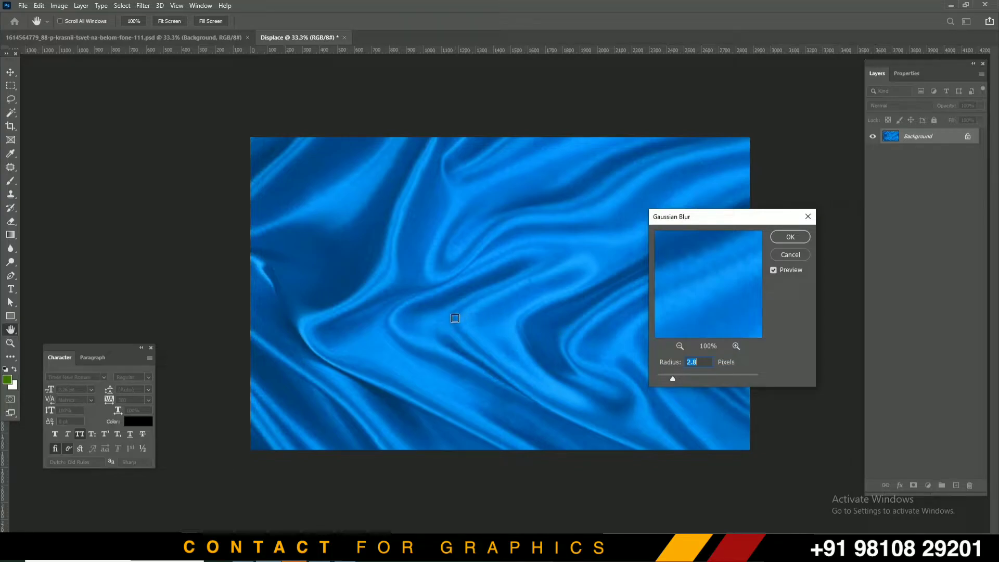
pyautogui.click(449, 320)
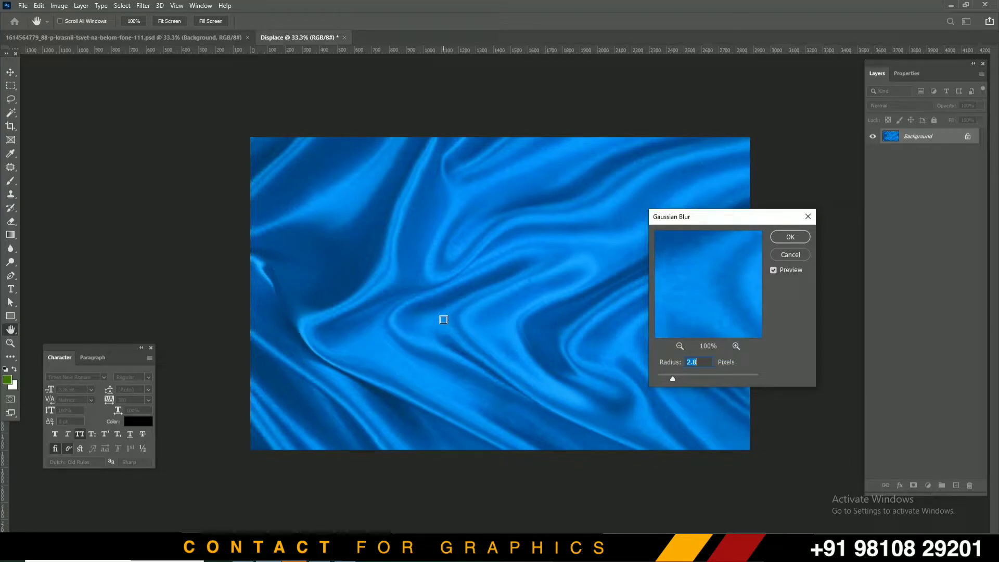
pyautogui.click(456, 317)
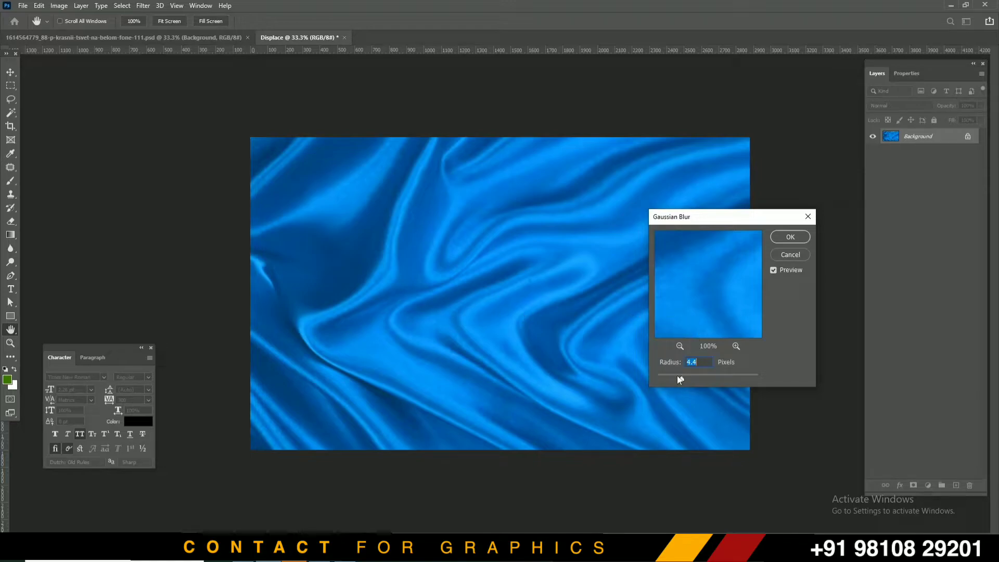
pyautogui.click(786, 237)
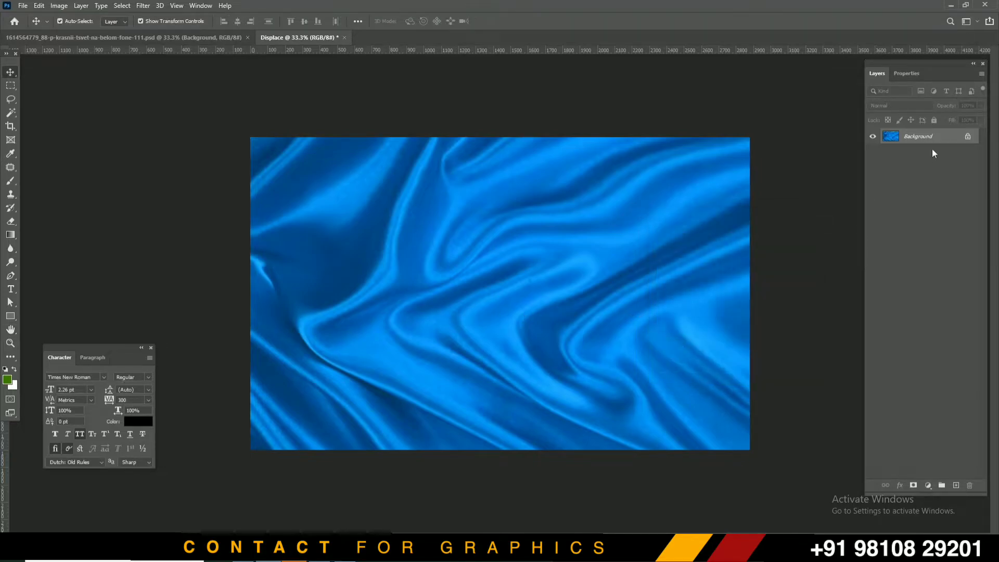
# Step: Convert the Displace background to a smart object and make it black and white
pyautogui.rightClick(943, 137)
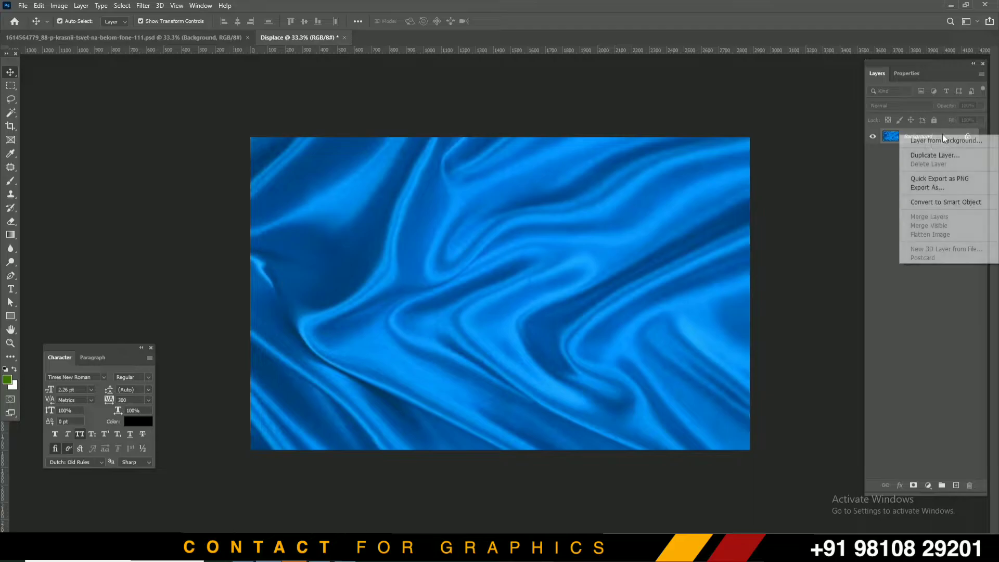
pyautogui.click(946, 202)
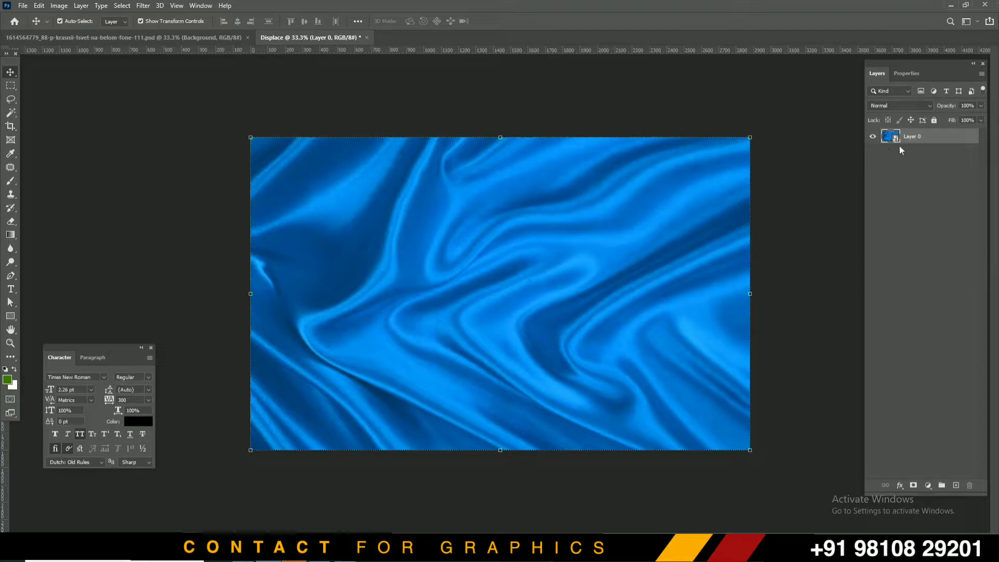
pyautogui.hotkey('ctrl', 'shift', 's')
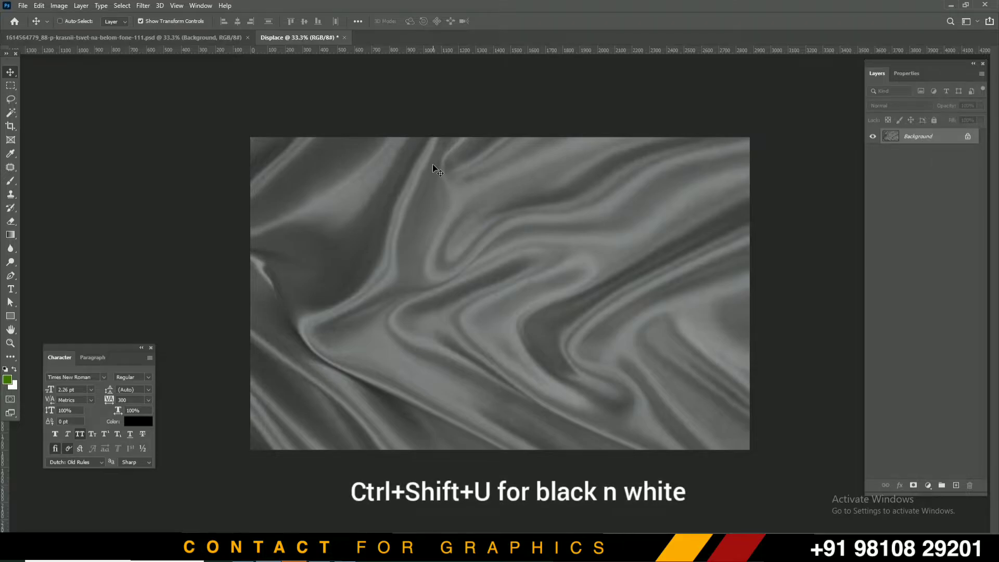
# Step: Save Displace.psd and close it, returning to the BLEND file
pyautogui.hotkey('ctrl', 's')
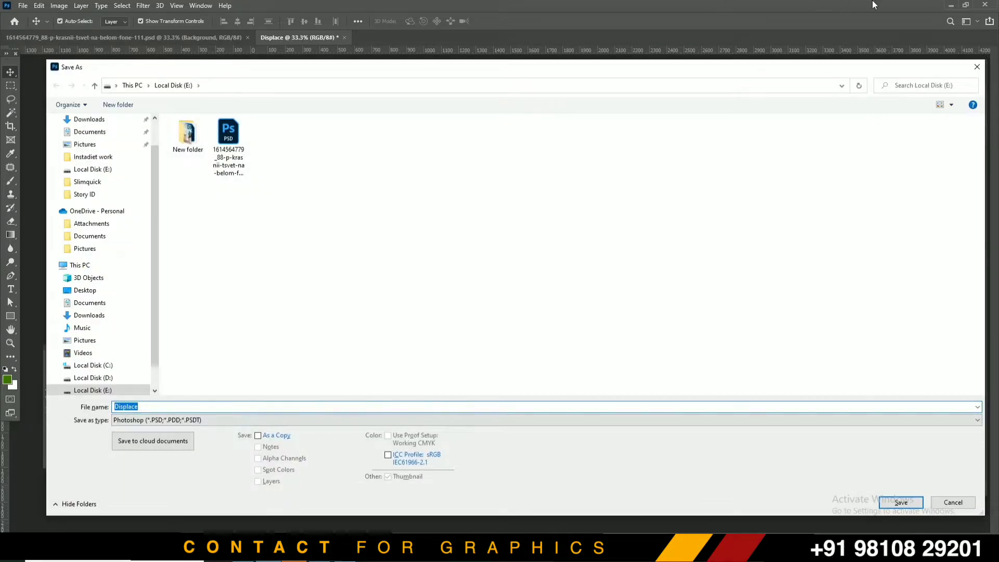
pyautogui.press('Return')
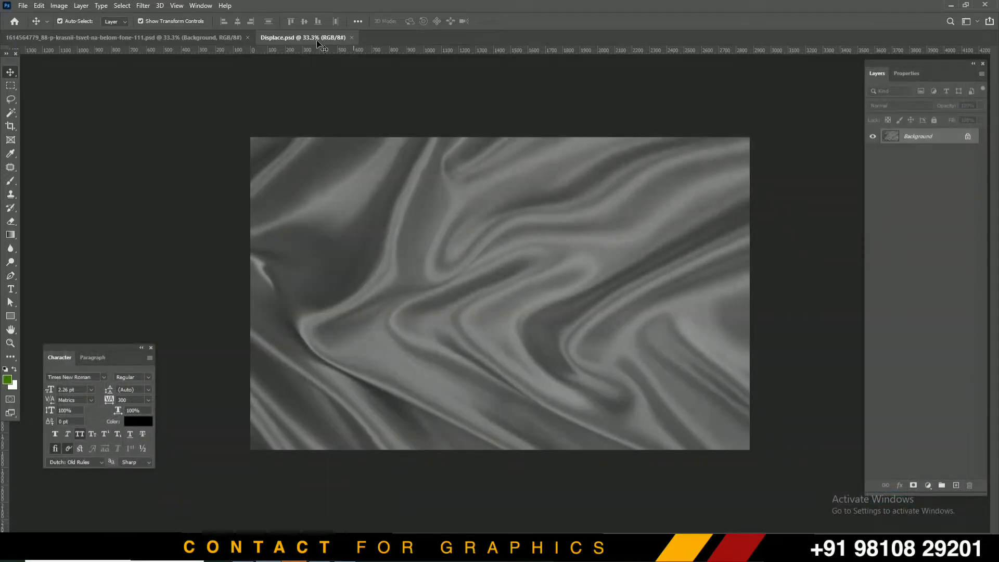
pyautogui.click(352, 37)
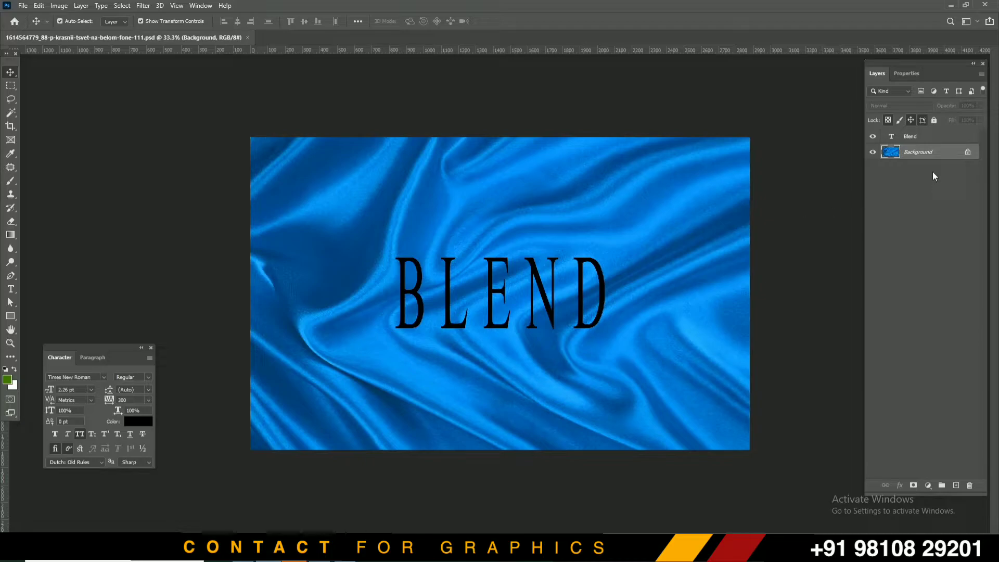
# Step: Select the Blend text layer, clearing the accidental canvas selection
pyautogui.click(544, 290)
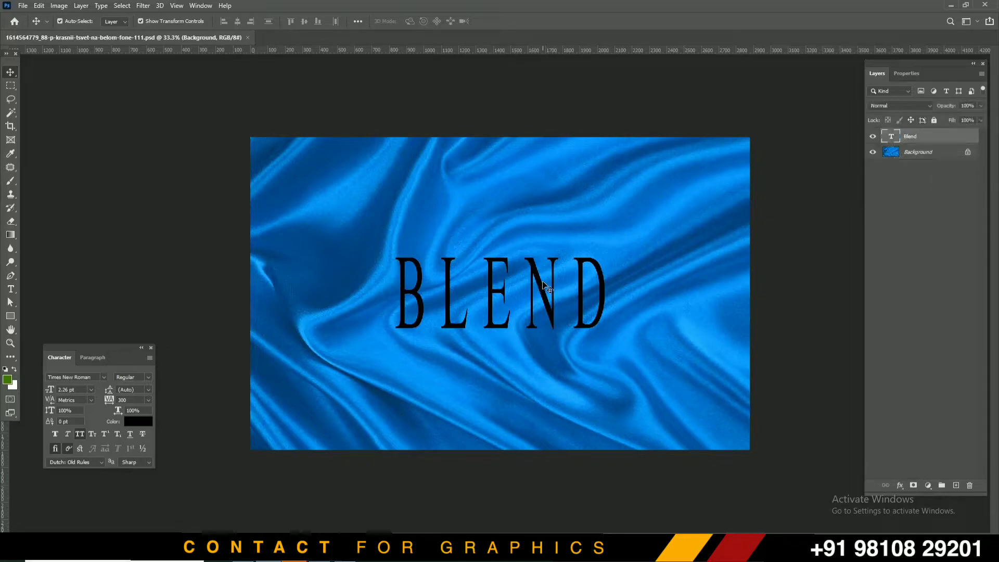
pyautogui.hotkey('ctrl', 'a')
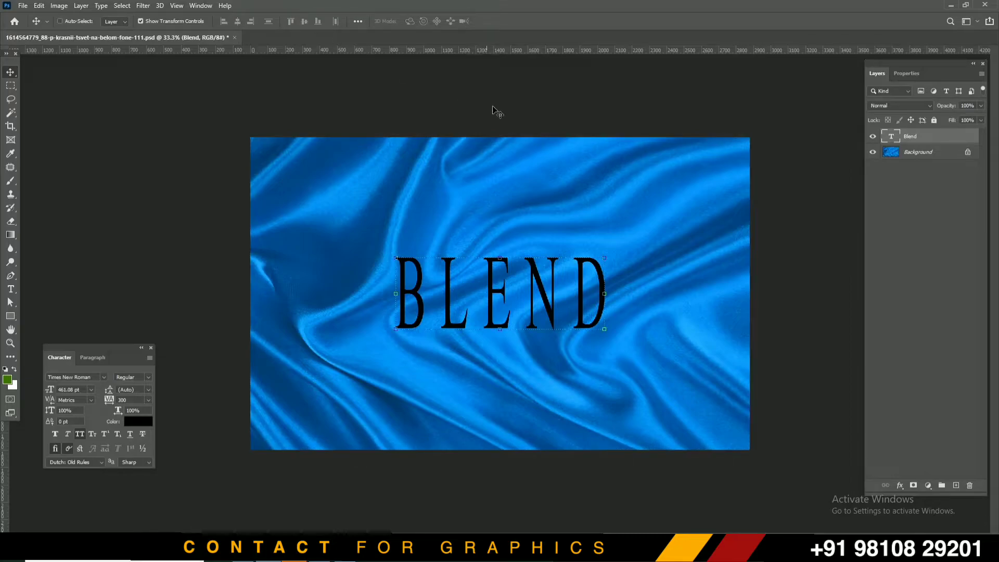
pyautogui.hotkey('ctrl', 'z')
# Step: Apply a Displace filter at scale 10/10 to BLEND using Displace.psd as the map
pyautogui.click(143, 7)
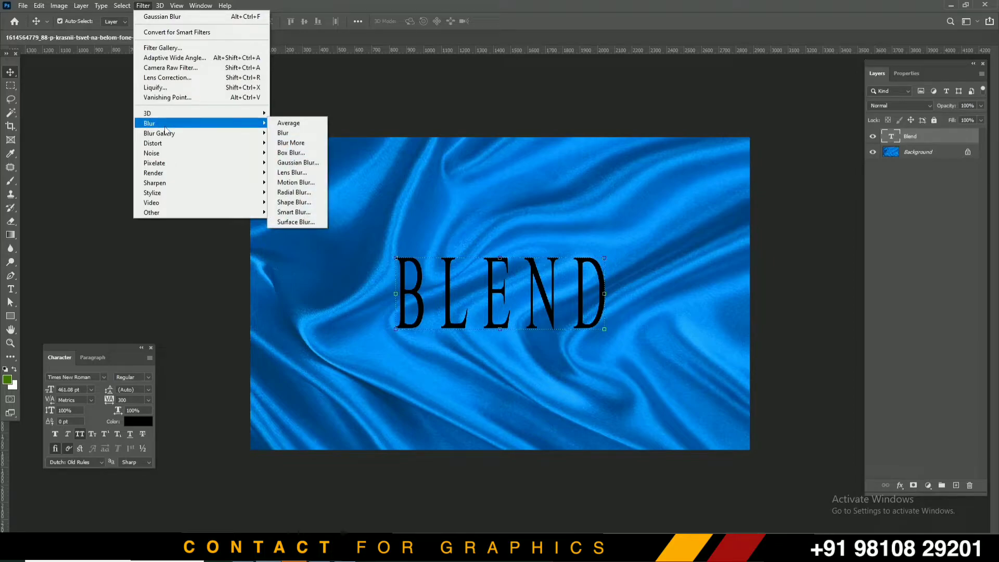
pyautogui.moveTo(153, 143)
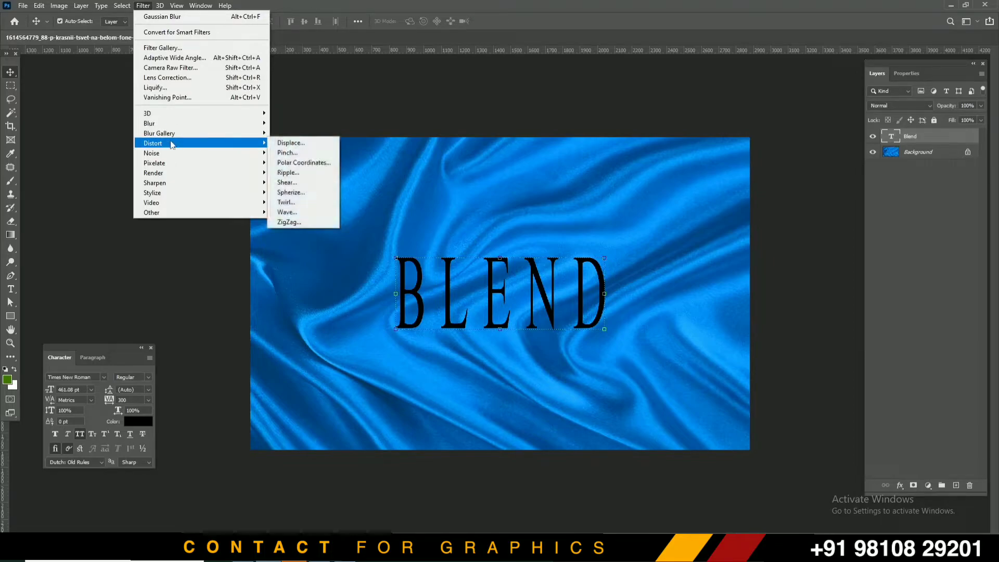
pyautogui.click(288, 143)
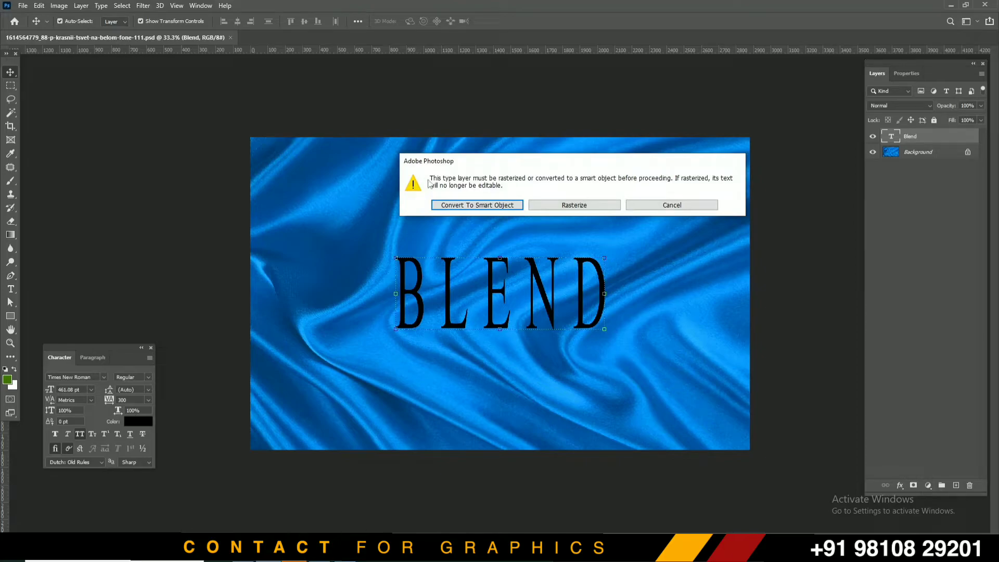
pyautogui.click(466, 205)
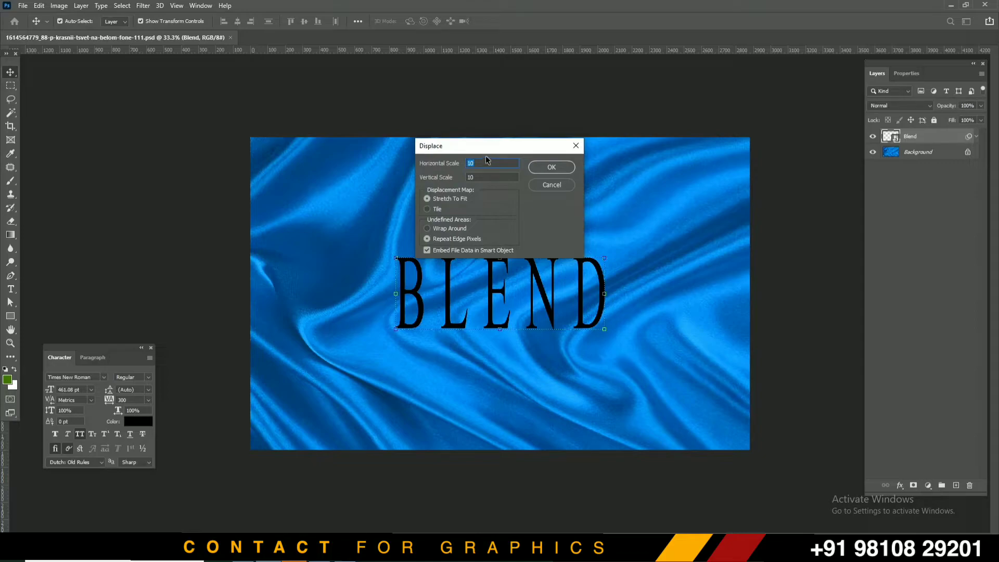
pyautogui.doubleClick(470, 178)
pyautogui.click(549, 167)
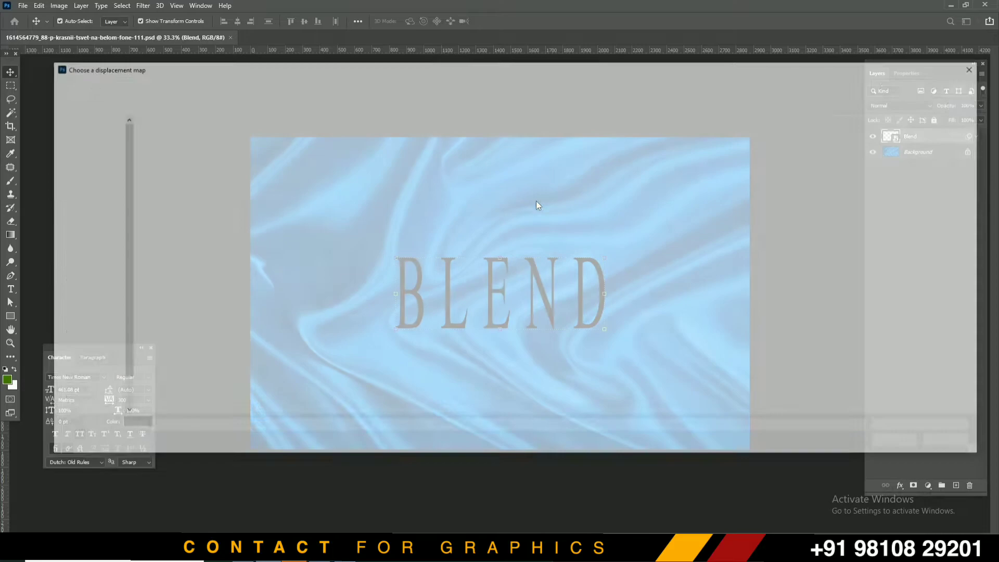
pyautogui.doubleClick(242, 145)
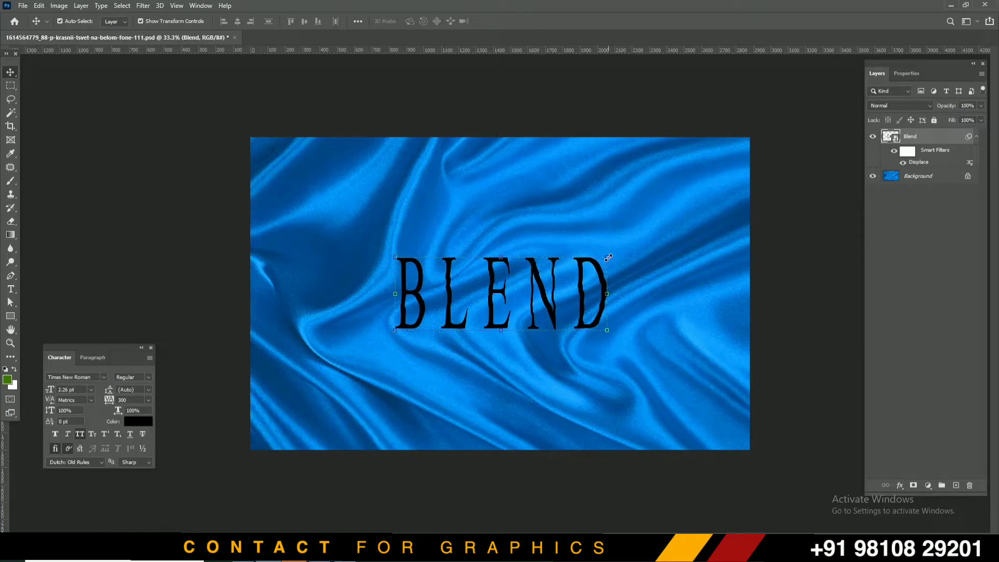
pyautogui.press('super')
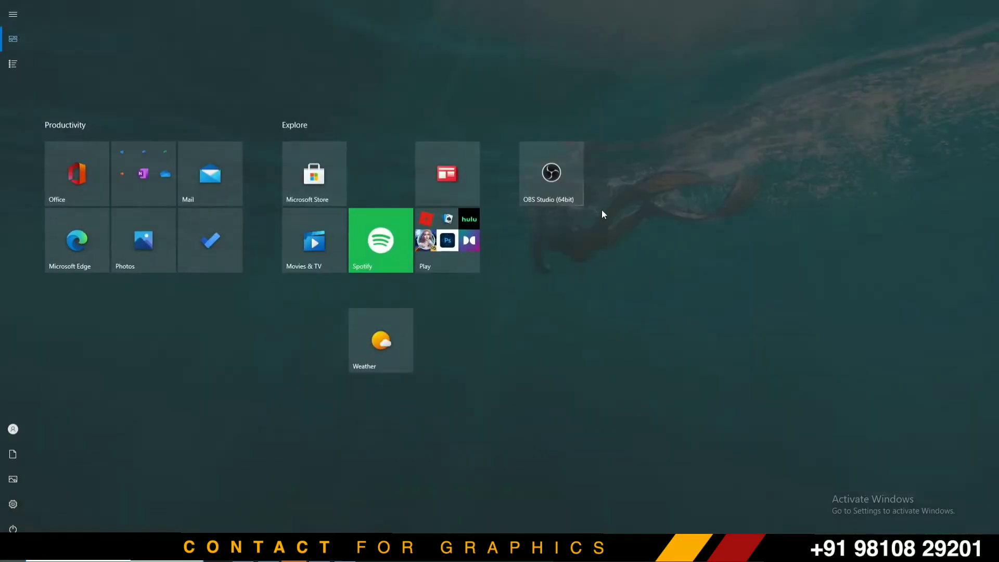
pyautogui.press('super')
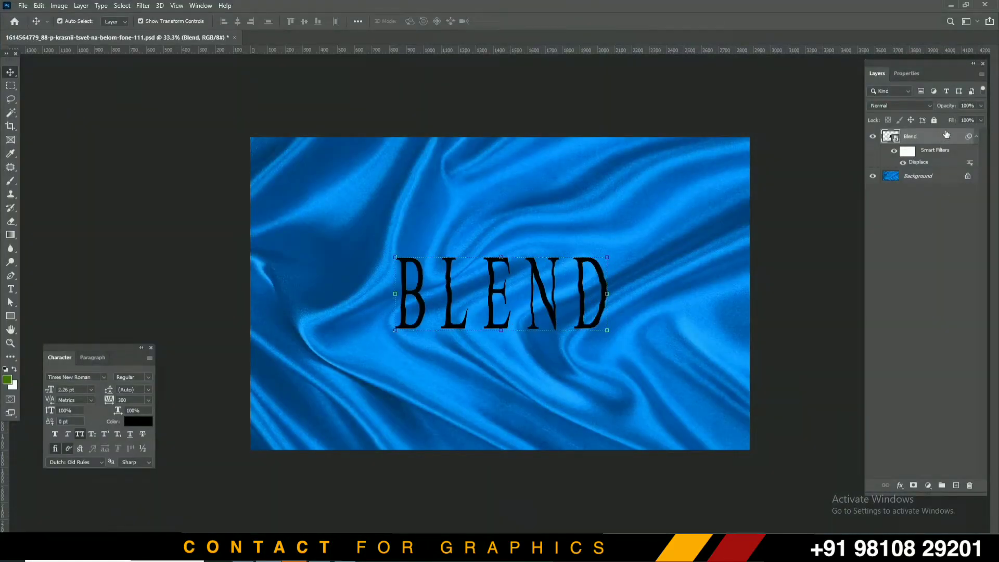
# Step: Save, then set BLEND's Underlying Layer Blend If to 8/96 and enable Color Overlay
pyautogui.hotkey('ctrl', 's')
pyautogui.doubleClick(926, 138)
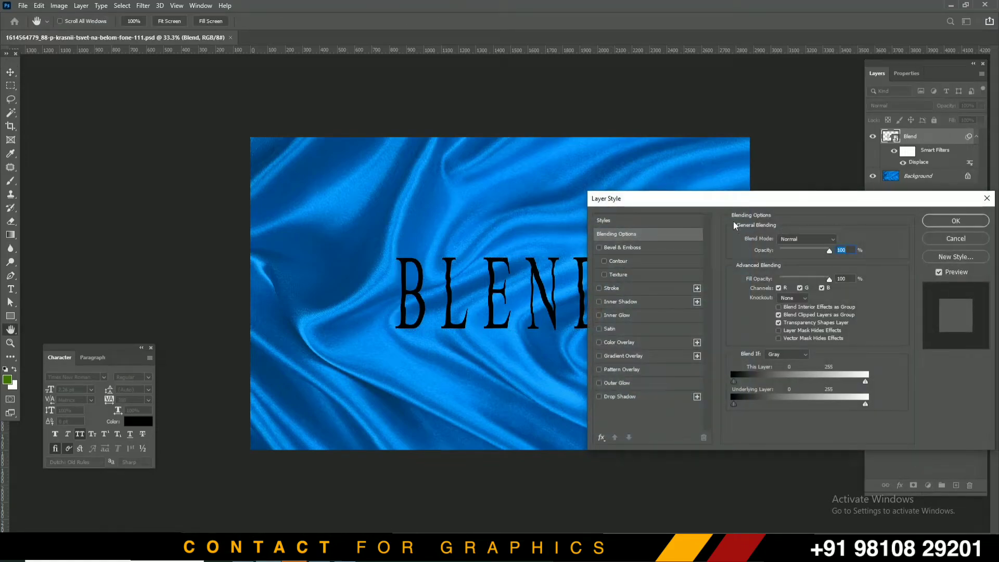
pyautogui.moveTo(720, 199); pyautogui.dragTo(733, 138)
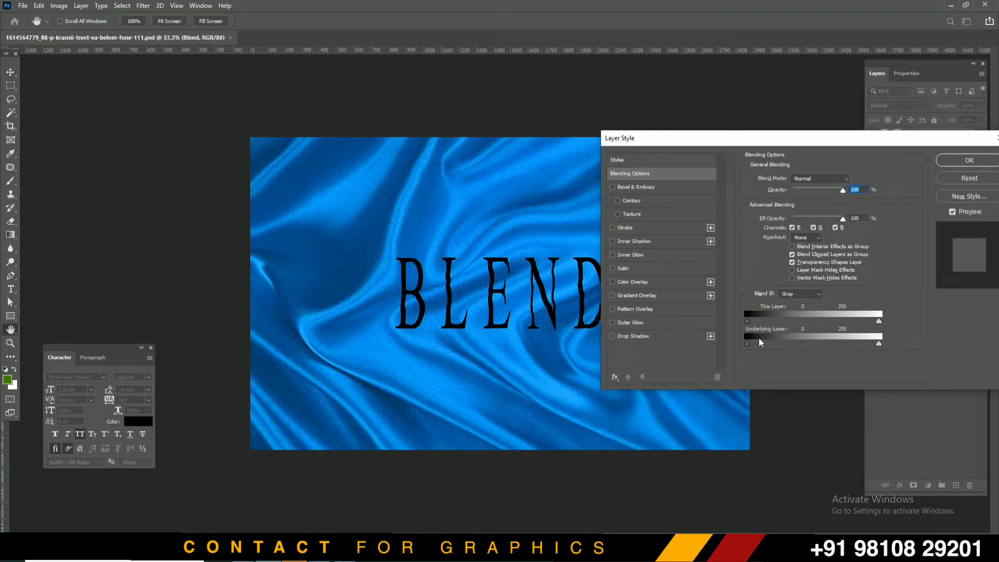
pyautogui.moveTo(747, 344)
pyautogui.mouseDown()
pyautogui.moveTo(831, 346)
pyautogui.moveTo(756, 345)
pyautogui.mouseUp()
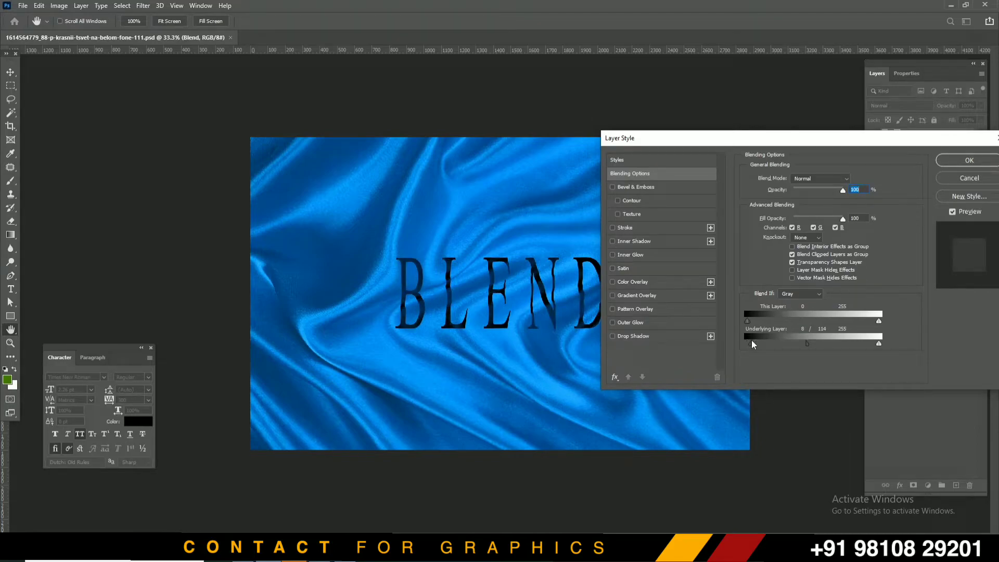
pyautogui.moveTo(807, 344); pyautogui.dragTo(797, 344)
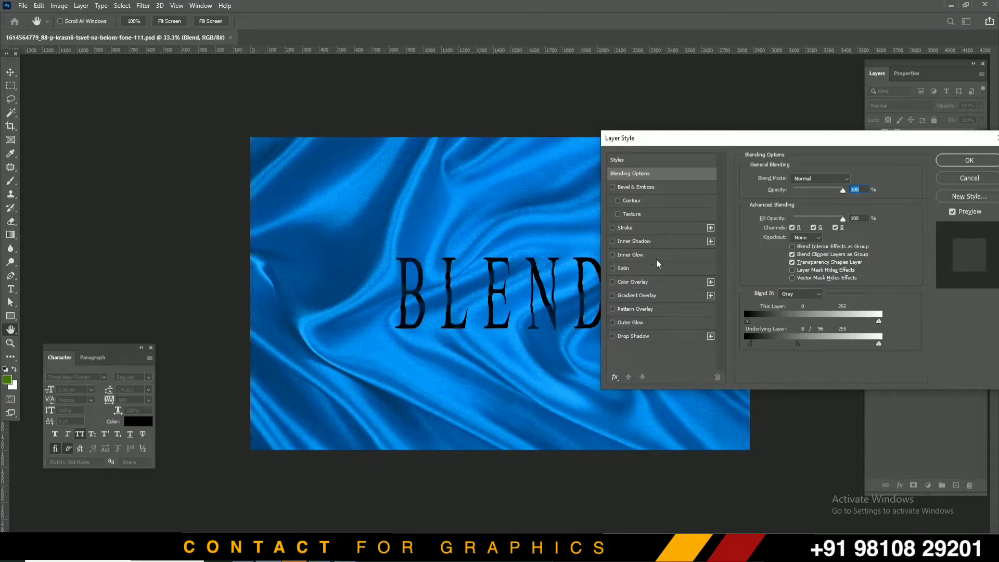
pyautogui.click(650, 286)
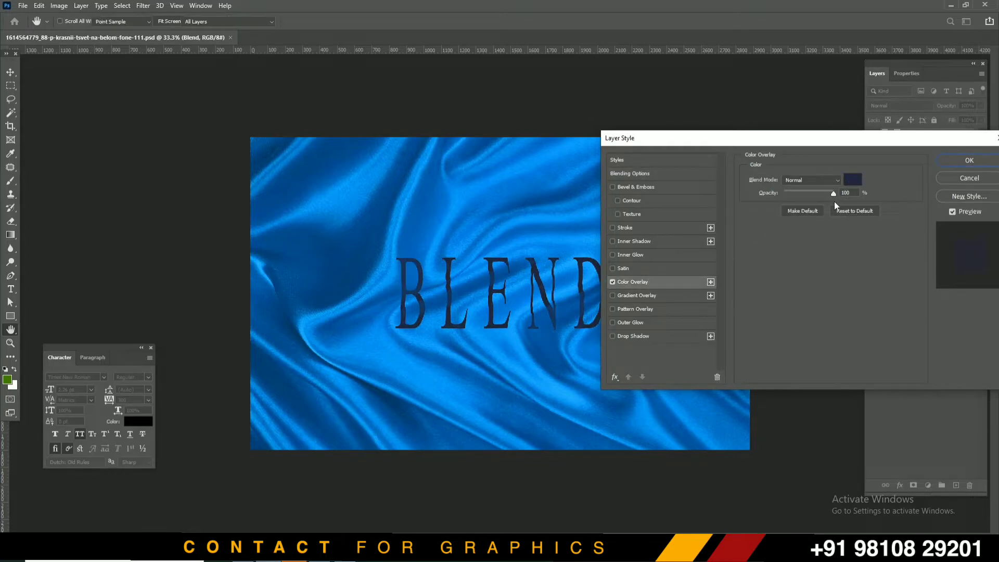
# Step: Set the BLEND Color Overlay to a fully saturated bright yellow
pyautogui.click(852, 180)
pyautogui.moveTo(801, 255)
pyautogui.mouseDown()
pyautogui.moveTo(801, 227)
pyautogui.moveTo(775, 192)
pyautogui.moveTo(780, 242)
pyautogui.moveTo(801, 290)
pyautogui.moveTo(797, 270)
pyautogui.mouseUp()
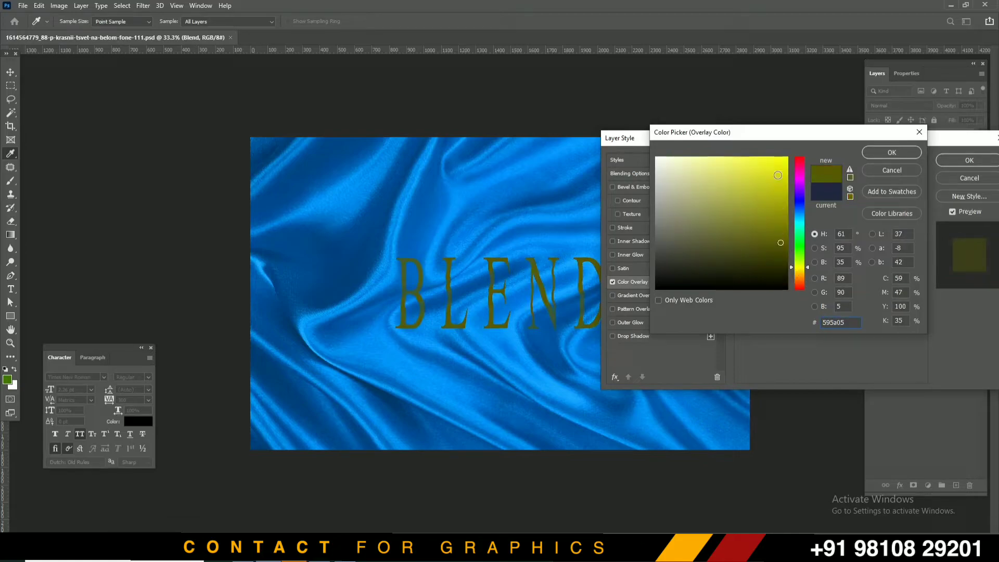
pyautogui.click(778, 164)
pyautogui.moveTo(779, 157); pyautogui.dragTo(782, 157)
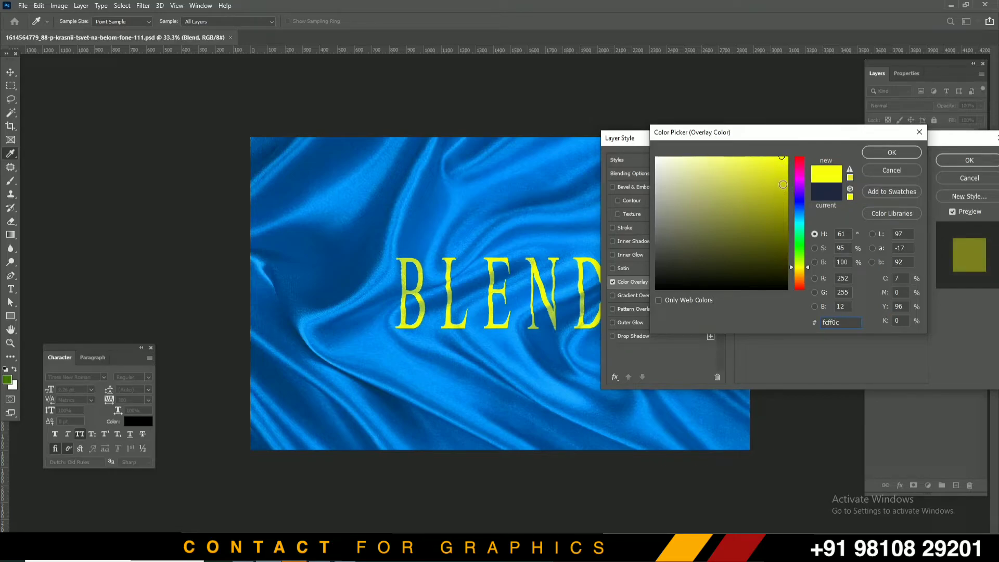
pyautogui.moveTo(803, 172)
pyautogui.mouseDown()
pyautogui.moveTo(804, 279)
pyautogui.moveTo(804, 268)
pyautogui.mouseUp()
pyautogui.moveTo(779, 165); pyautogui.dragTo(787, 156)
pyautogui.click(892, 153)
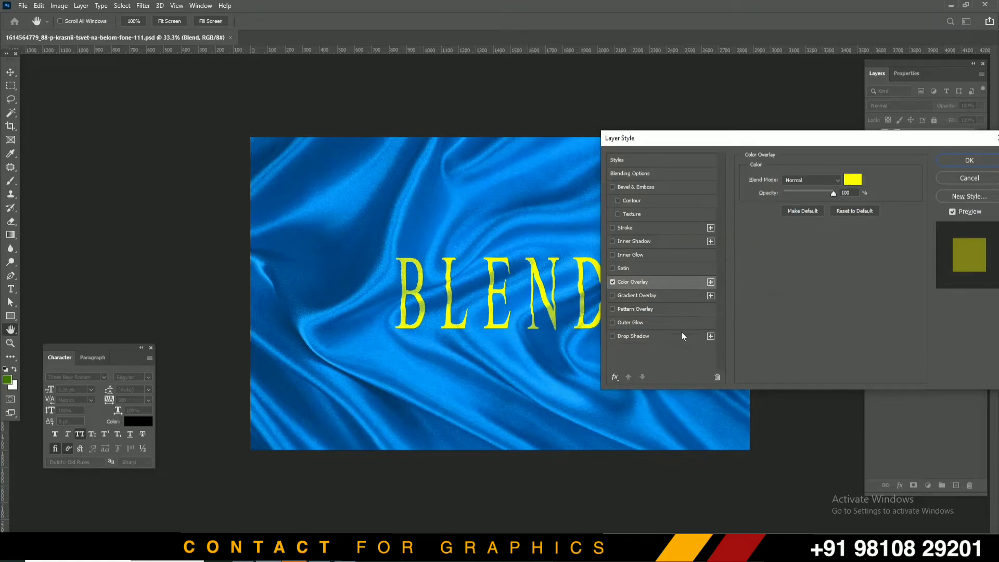
# Step: Set Blend If to This Layer 222 and Underlying 28/107, then apply the style
pyautogui.click(959, 160)
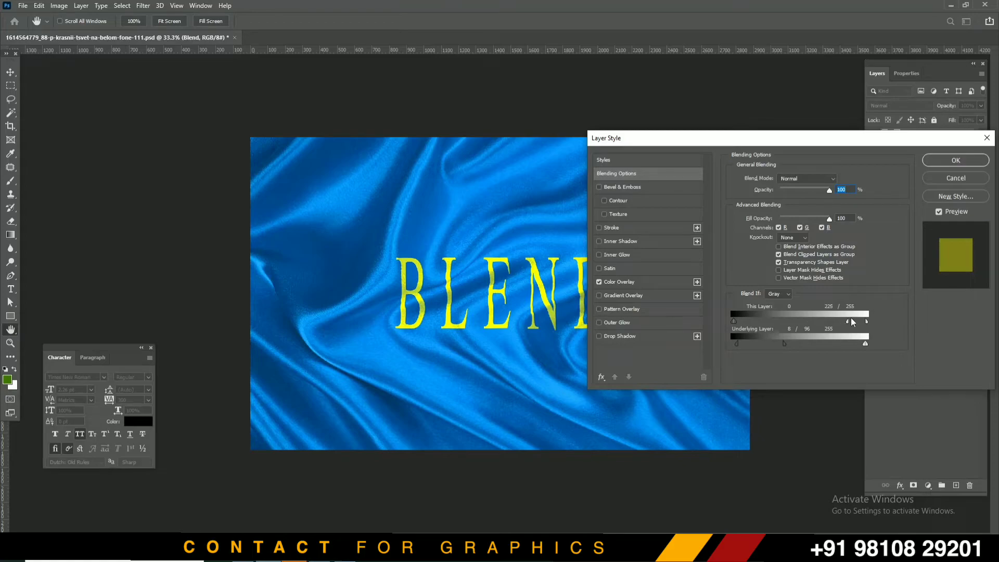
pyautogui.moveTo(862, 321); pyautogui.dragTo(848, 321)
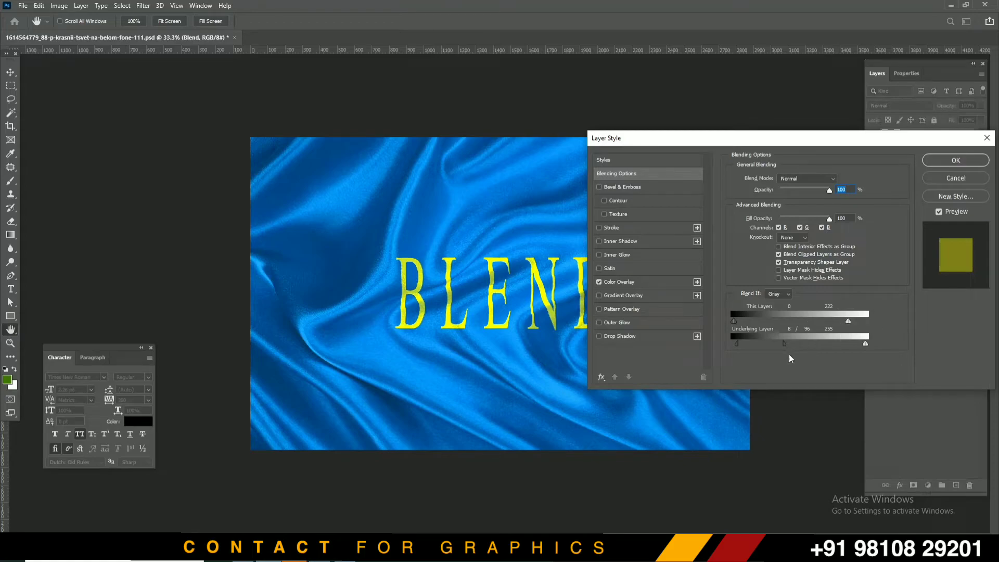
pyautogui.moveTo(788, 344); pyautogui.dragTo(786, 344)
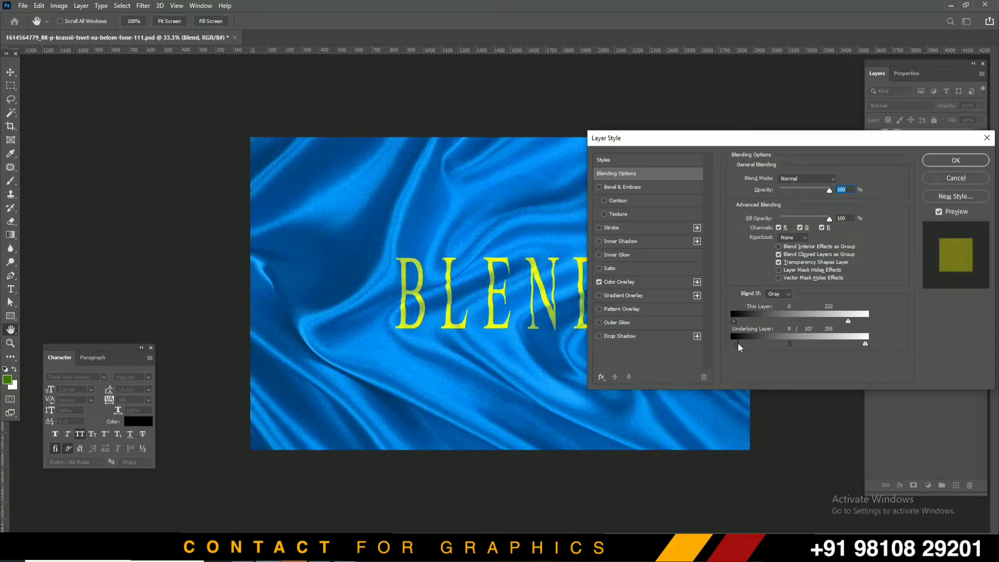
pyautogui.moveTo(738, 347); pyautogui.dragTo(749, 346)
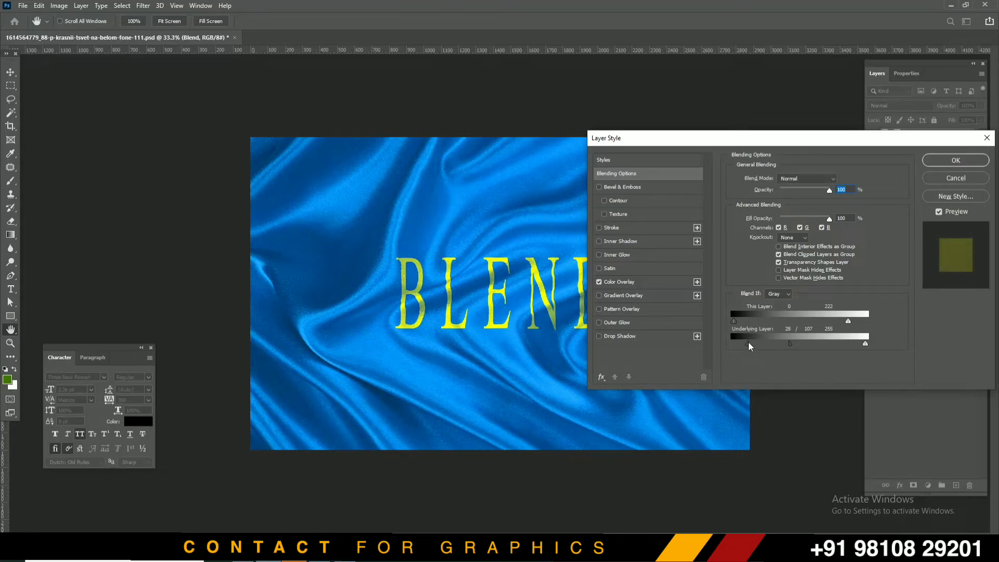
pyautogui.click(968, 163)
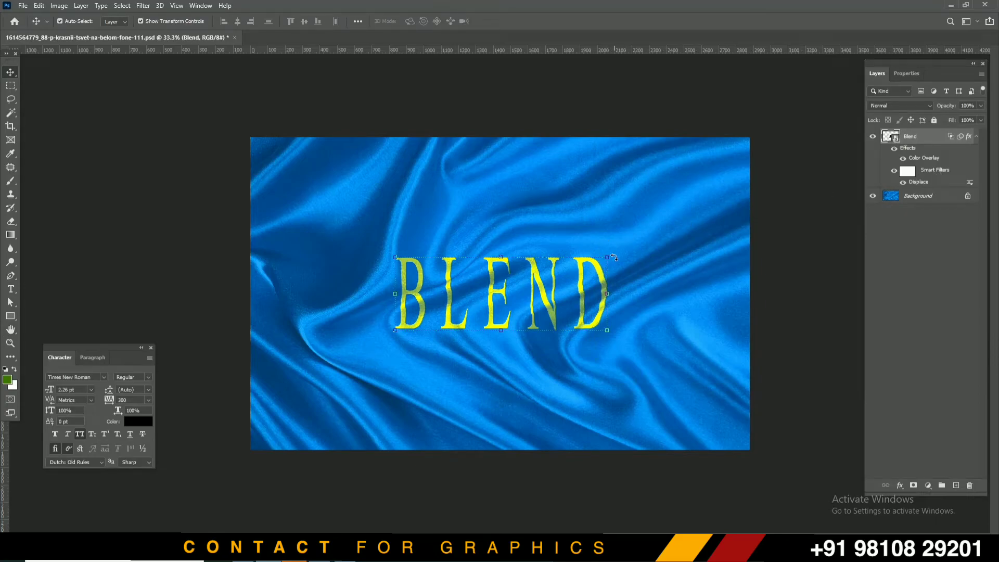
# Step: Rotate BLEND slightly, re-centre it on the canvas, and save
pyautogui.moveTo(613, 257); pyautogui.dragTo(623, 247)
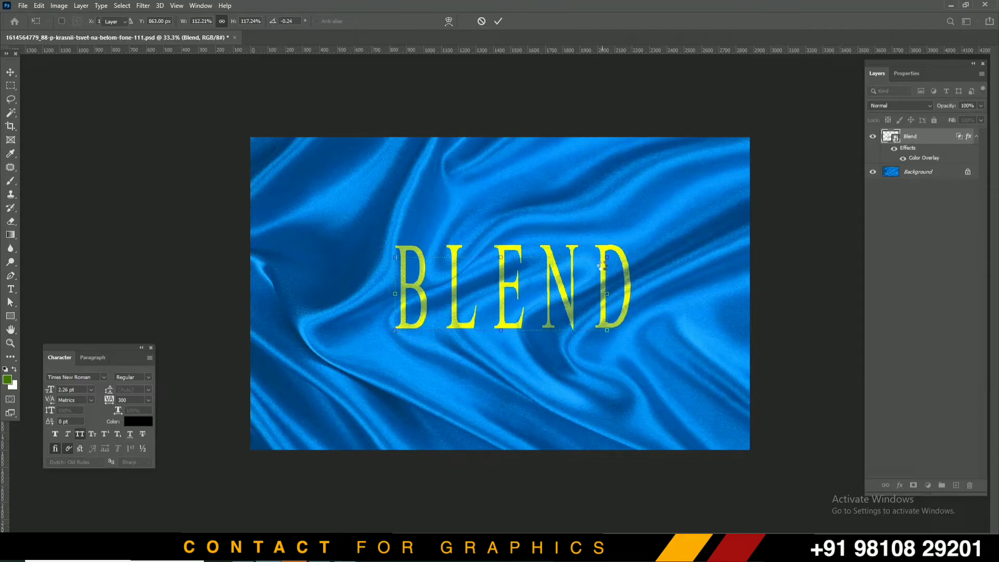
pyautogui.press('Return')
pyautogui.hotkey('ctrl', 'a')
pyautogui.click(237, 22)
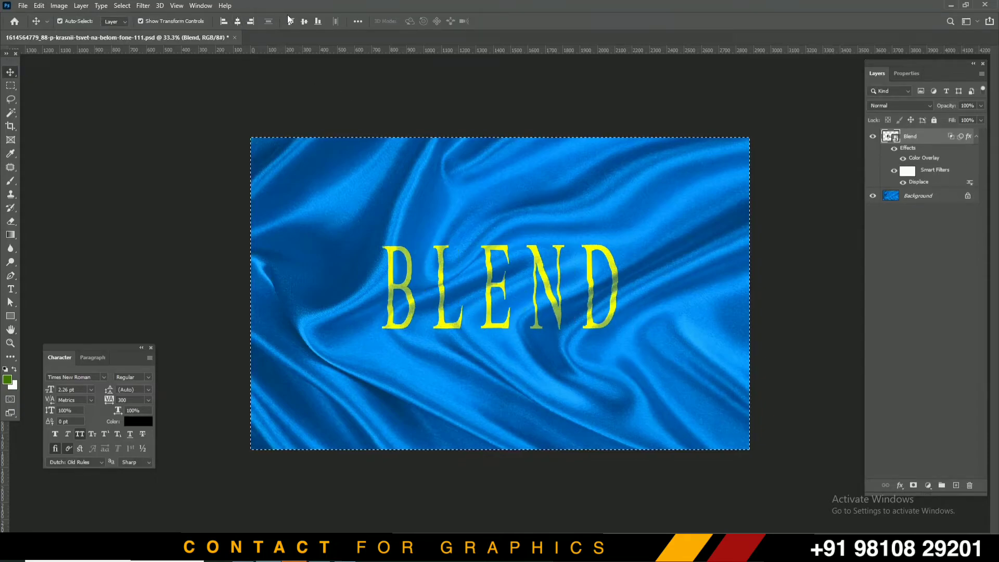
pyautogui.click(305, 22)
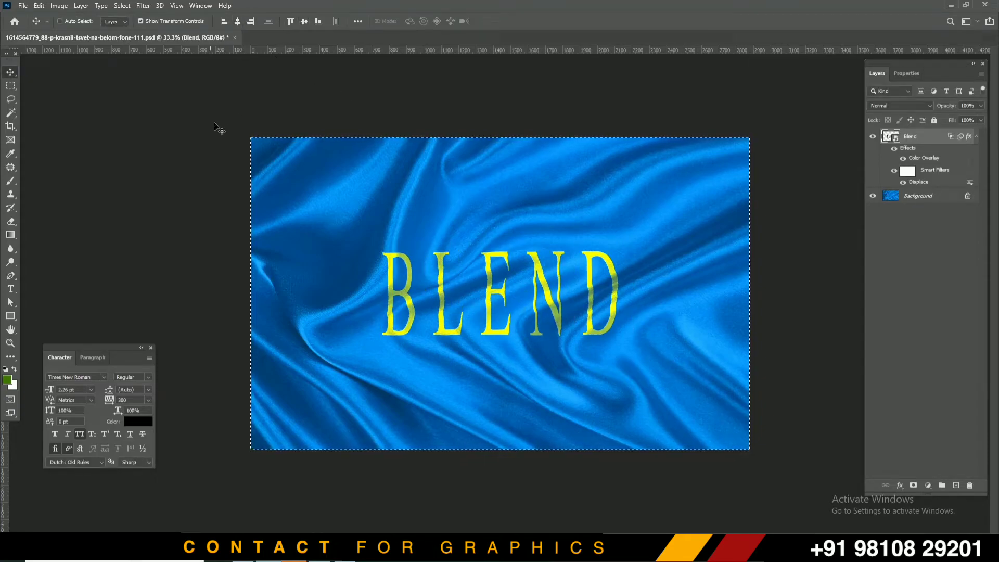
pyautogui.hotkey('ctrl', 's')
# Step: Zoom and pan across the yellow BLEND letters to inspect the displacement, then deselect
pyautogui.hotkey('ctrl', '1')
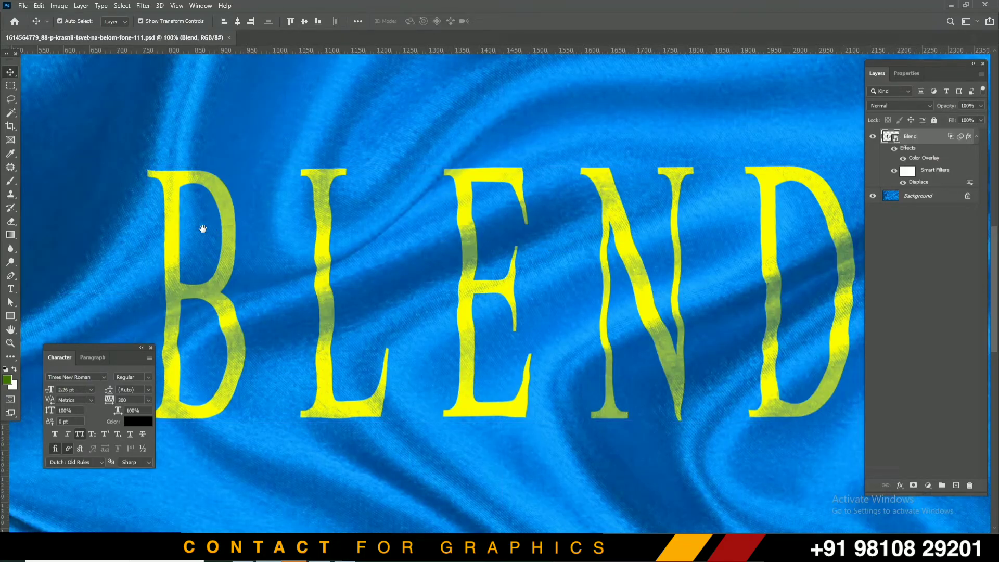
pyautogui.moveTo(203, 229); pyautogui.dragTo(249, 195)
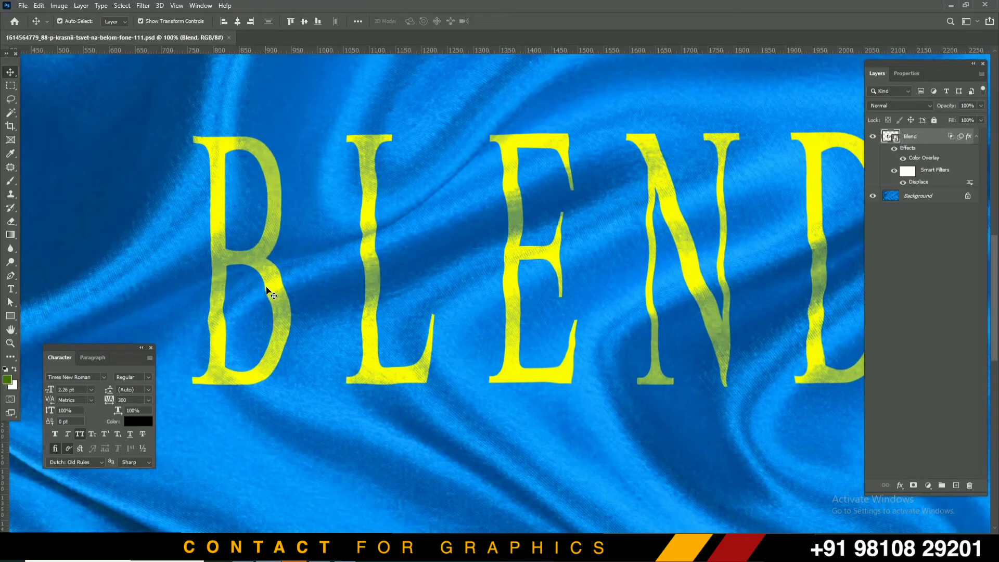
pyautogui.hotkey('ctrl', '+')
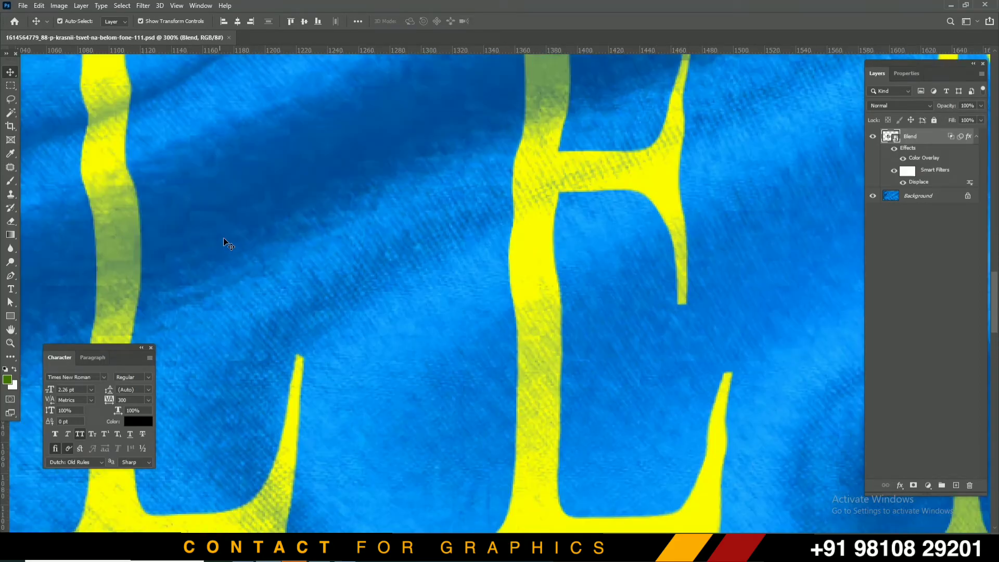
pyautogui.hotkey('ctrl', '-')
pyautogui.hscroll(-5, 417, 225)
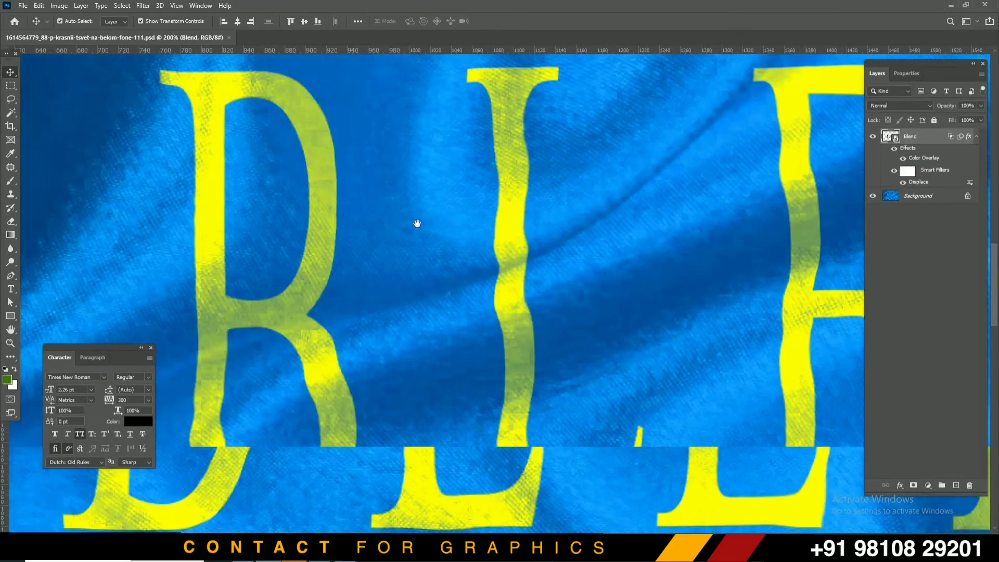
pyautogui.scroll(-3, 424, 318)
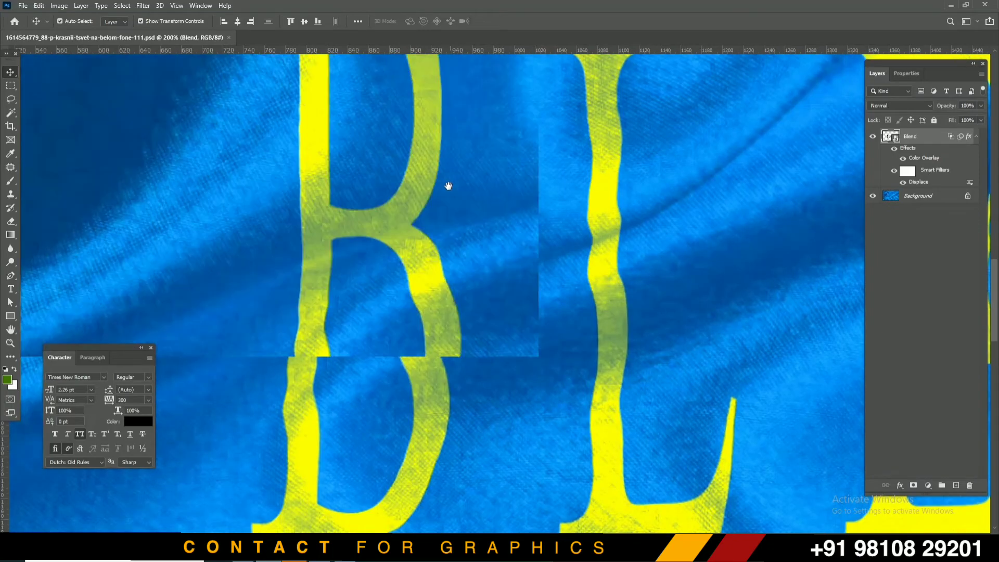
pyautogui.scroll(-2, 449, 187)
pyautogui.scroll(-2, 420, 197)
pyautogui.hscroll(2, 350, 269)
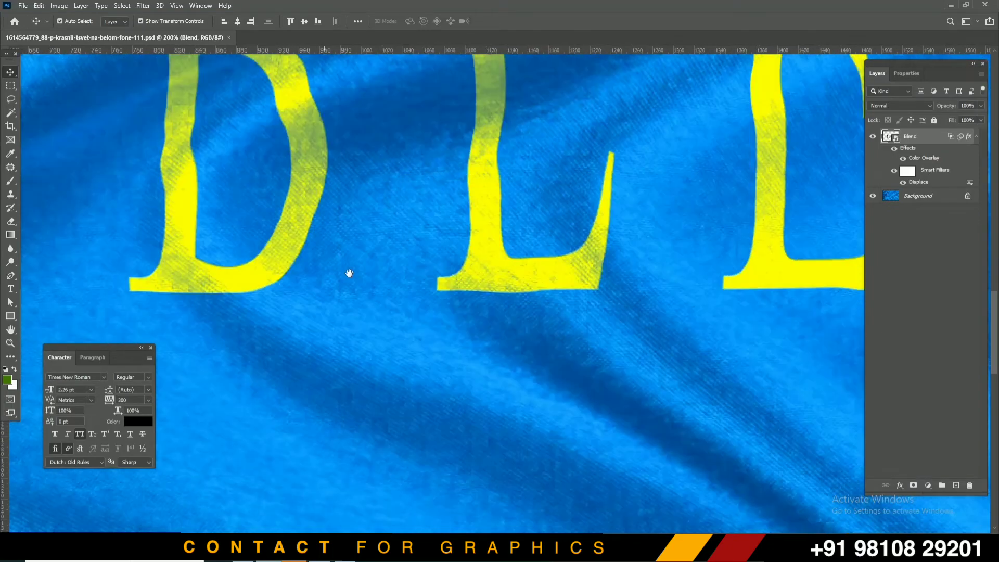
pyautogui.hscroll(2, 559, 270)
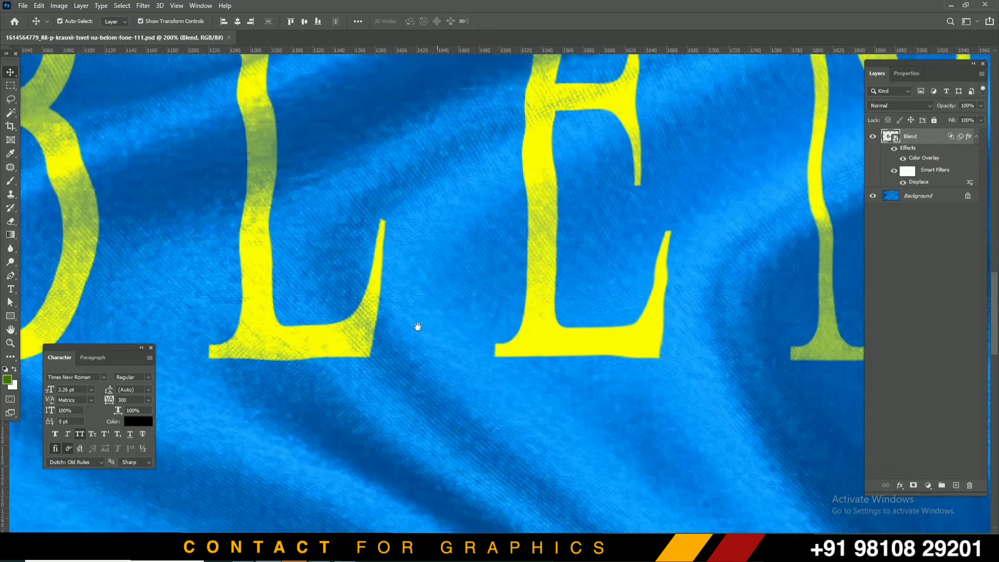
pyautogui.hscroll(2, 520, 291)
pyautogui.hscroll(2, 651, 255)
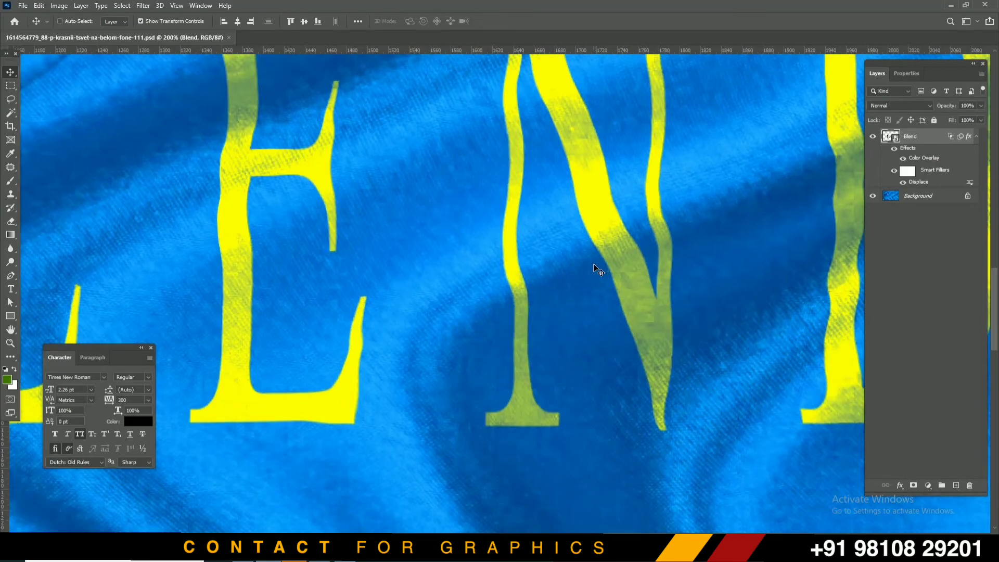
pyautogui.hotkey('ctrl', '-')
pyautogui.hotkey('ctrl', '-')
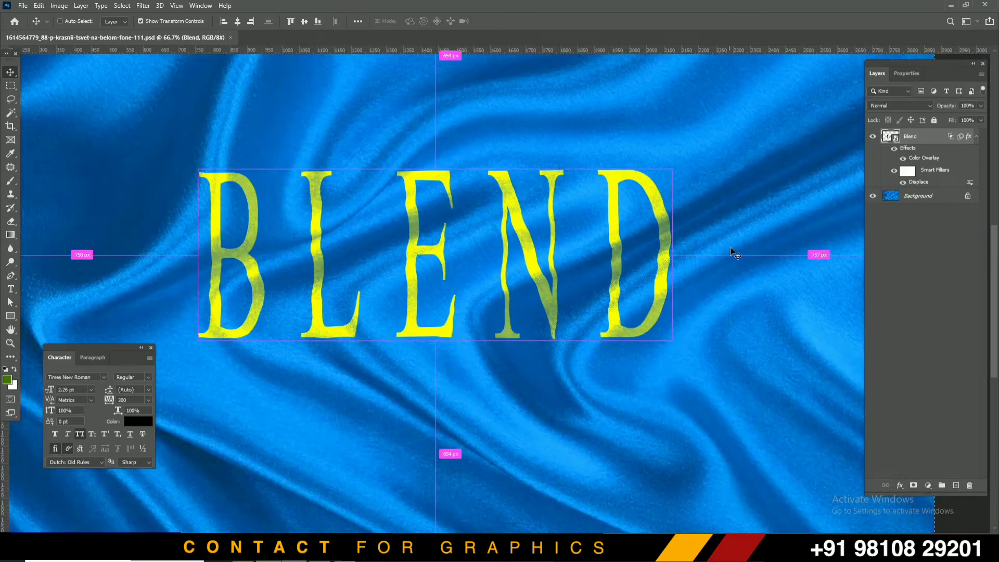
pyautogui.hotkey('ctrl', '-')
pyautogui.hotkey('ctrl', '-')
pyautogui.hotkey('ctrl', '-')
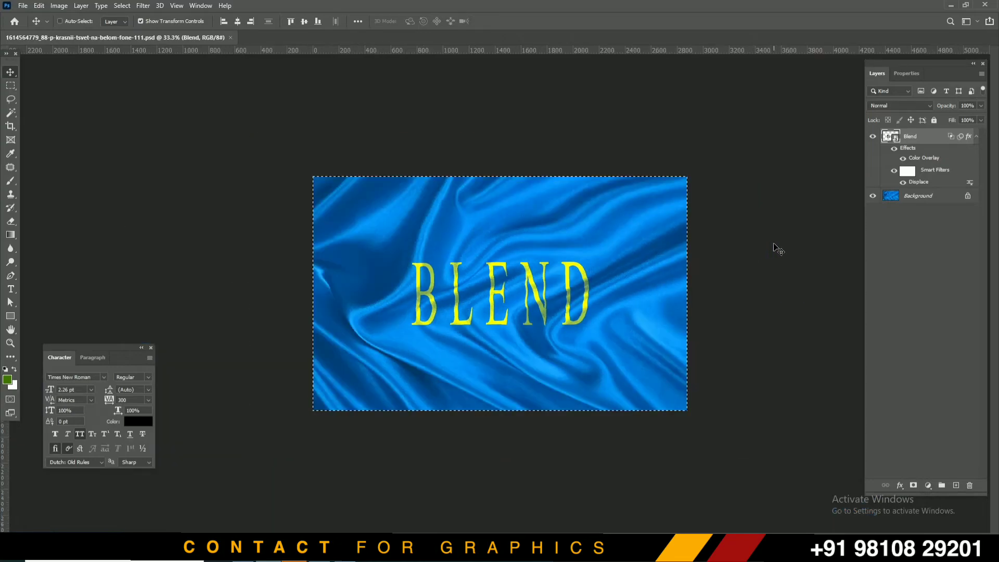
pyautogui.hotkey('ctrl', 'd')
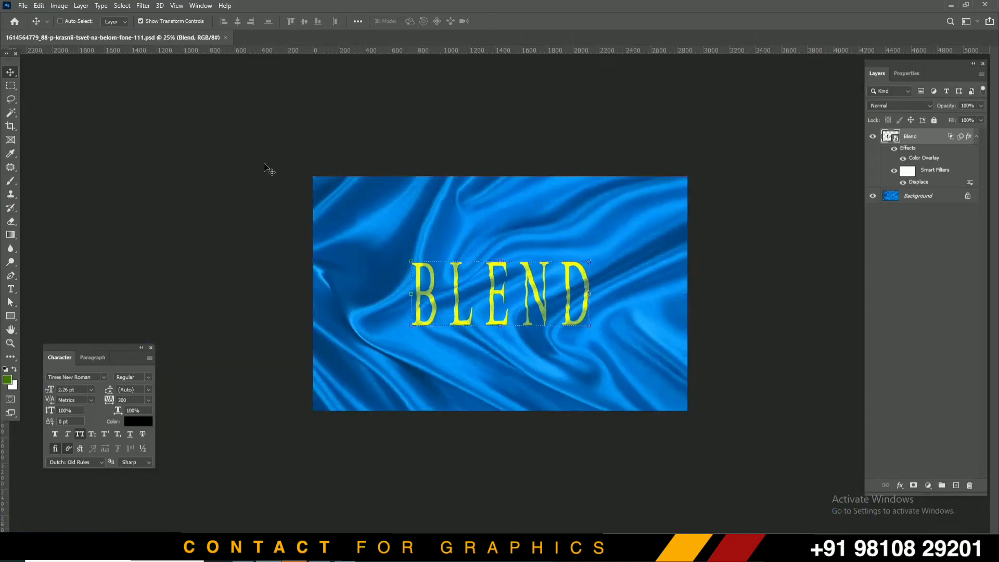
# Step: Start a Save As in JPEG format, declining to overwrite the existing jpg
pyautogui.click(23, 8)
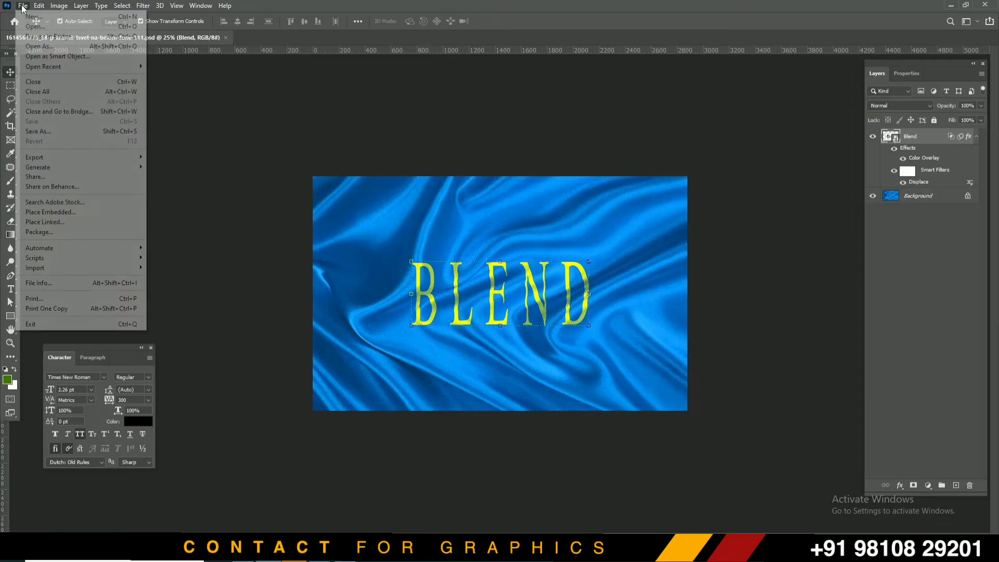
pyautogui.click(57, 134)
pyautogui.click(192, 420)
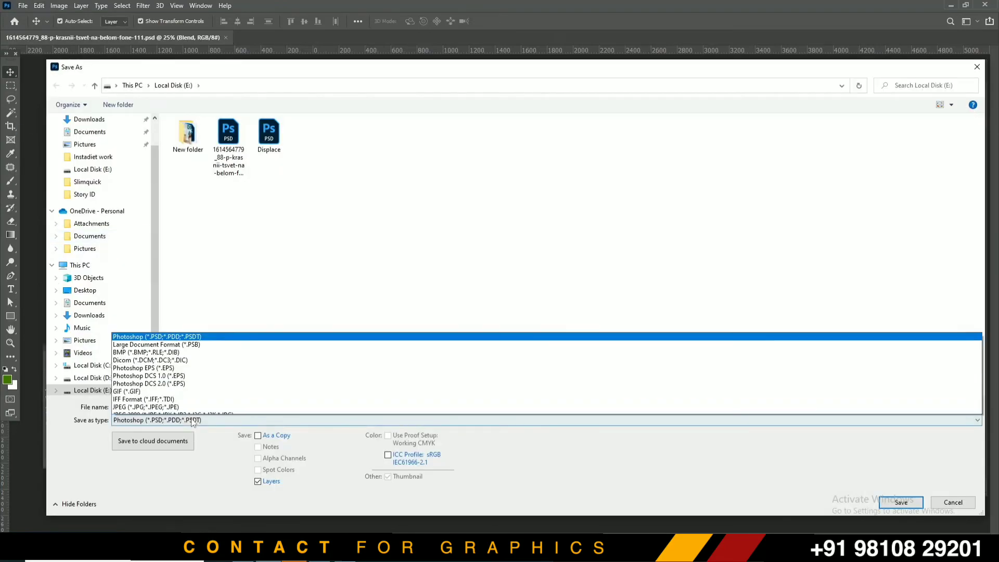
pyautogui.click(183, 316)
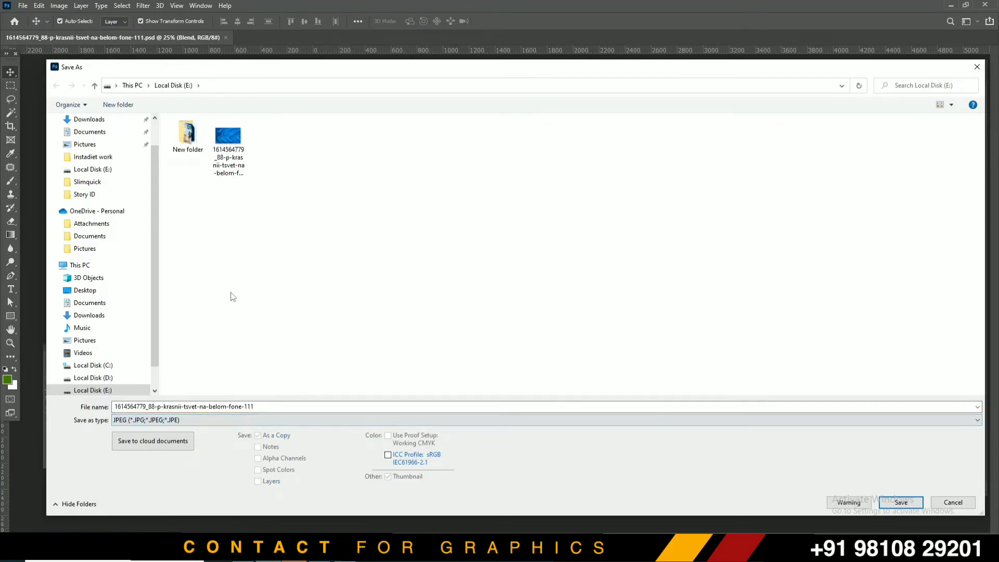
pyautogui.press('Return')
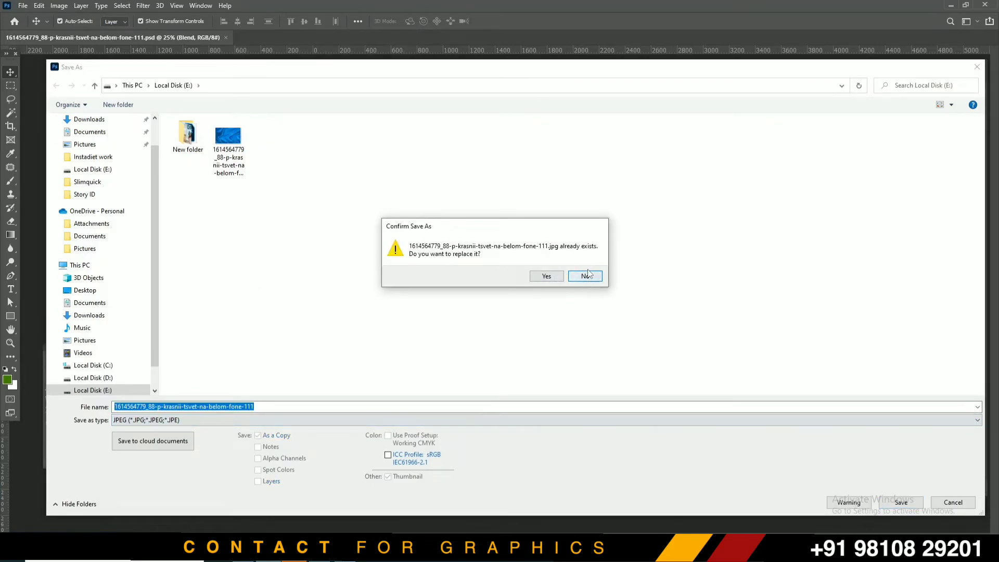
pyautogui.click(587, 276)
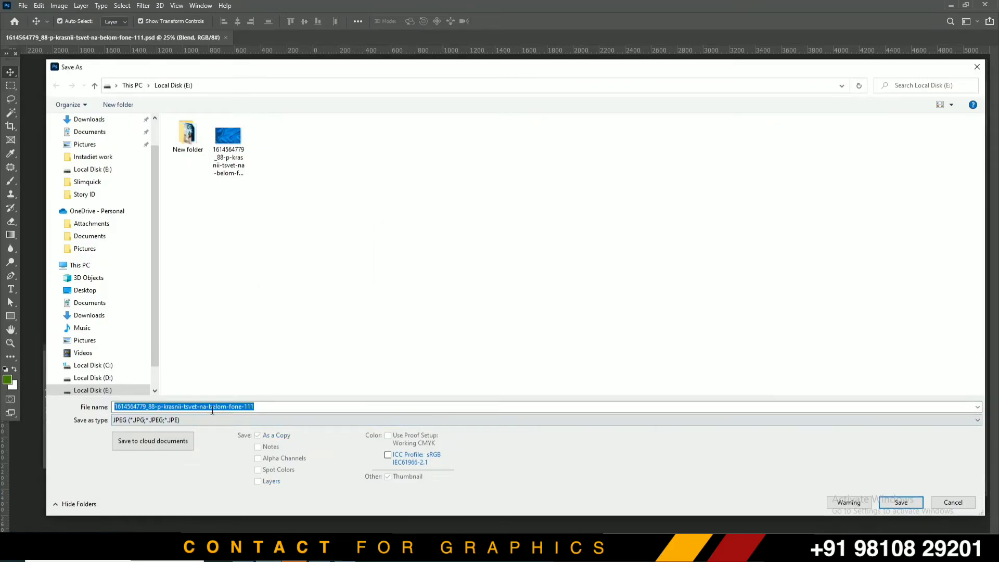
# Step: Save the artwork as b.jpg at maximum quality 12
pyautogui.click(260, 405)
pyautogui.doubleClick(266, 405)
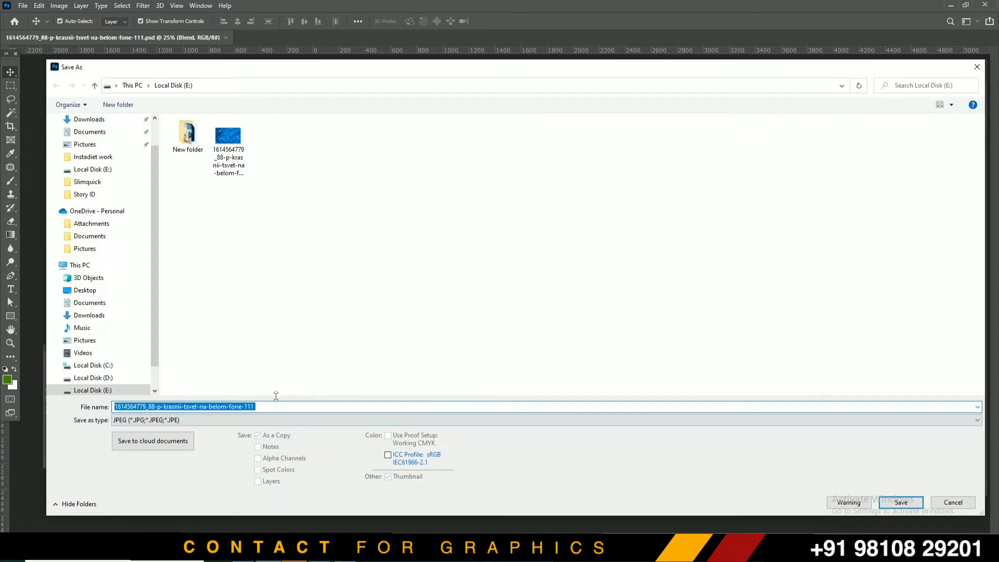
pyautogui.write('b')
pyautogui.click(900, 501)
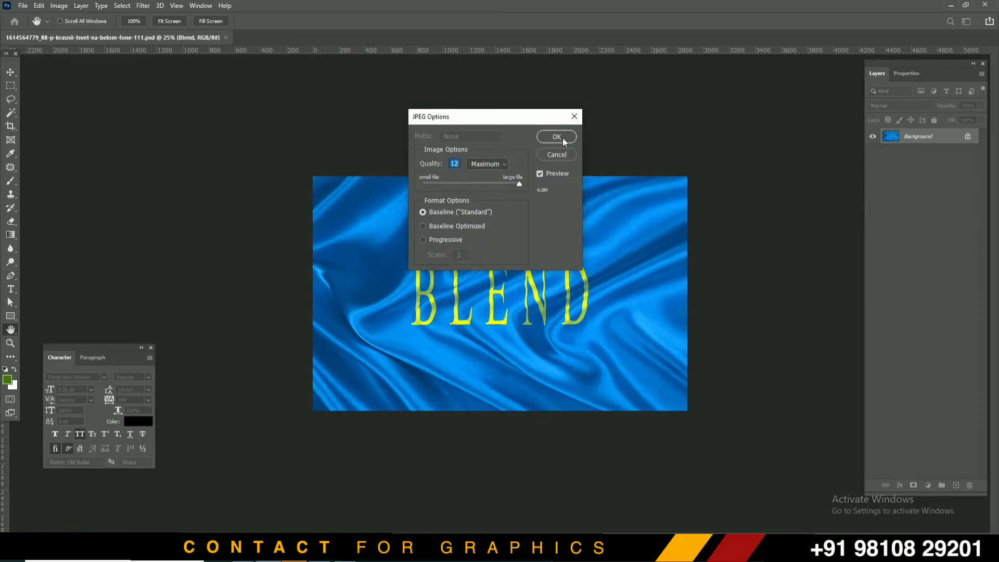
pyautogui.click(563, 137)
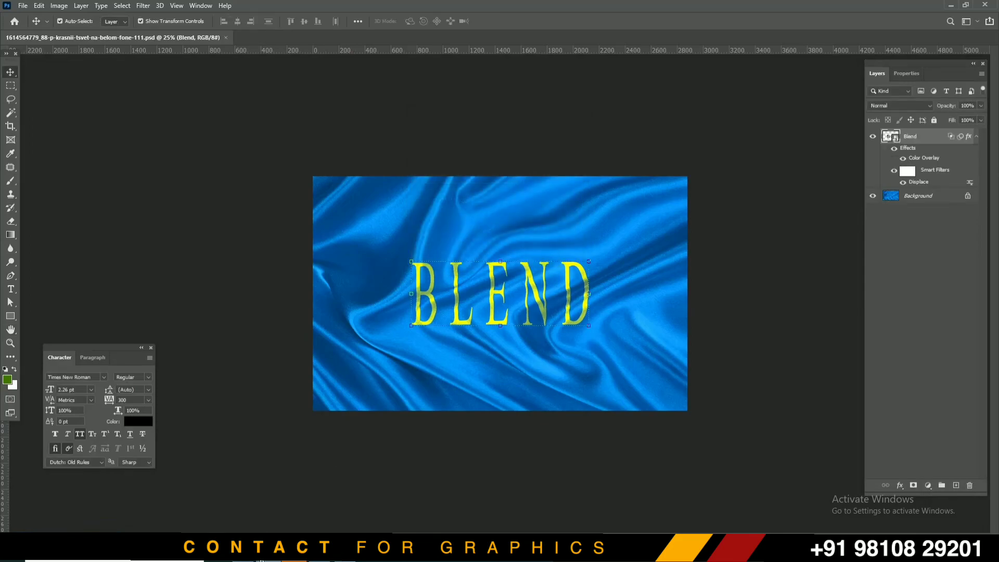
# Step: Open b.jpg from File Explorer in the Photos viewer
pyautogui.hotkey('alt', 'Tab')
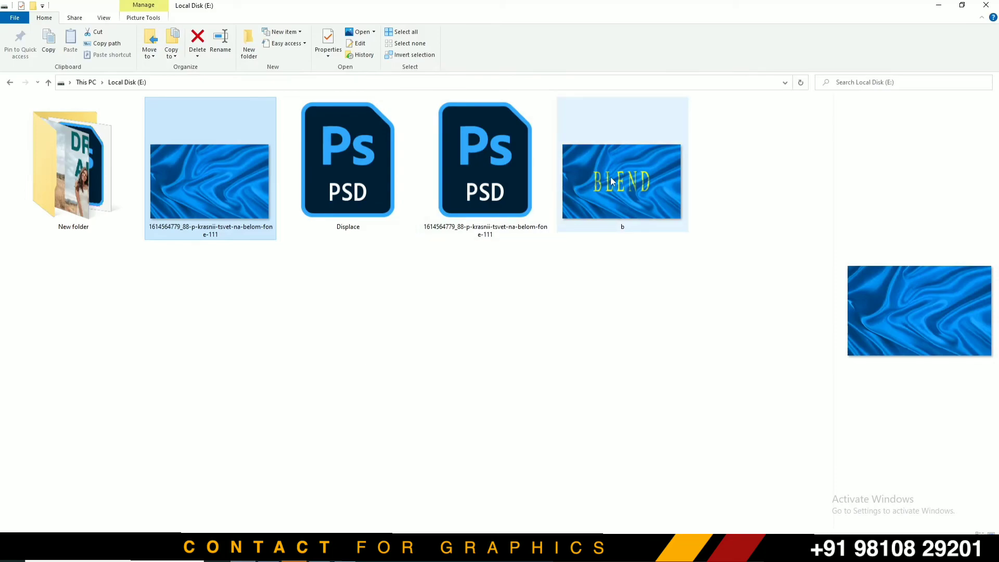
pyautogui.doubleClick(611, 180)
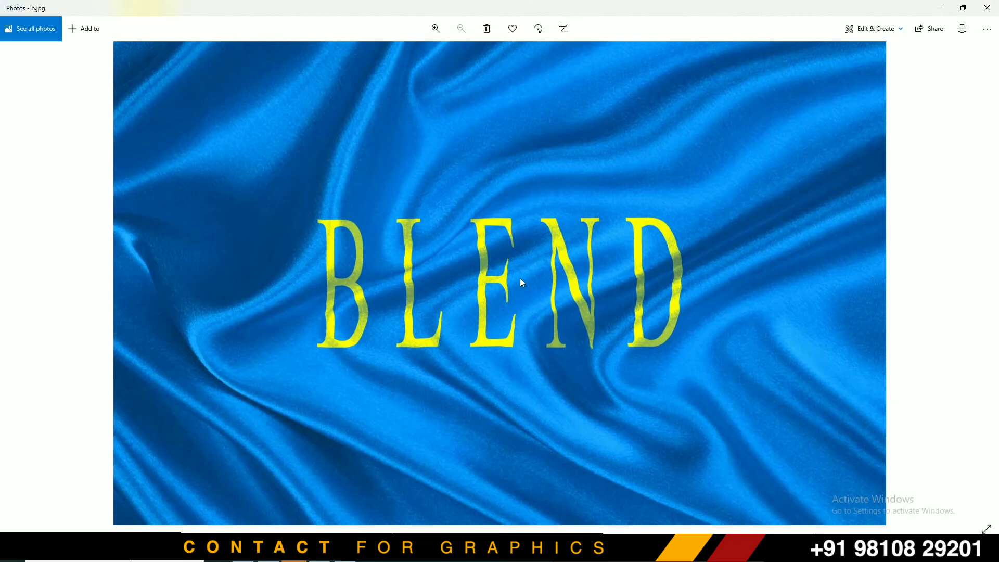
pyautogui.scroll(2, 519, 278)
pyautogui.moveTo(389, 263); pyautogui.dragTo(436, 361)
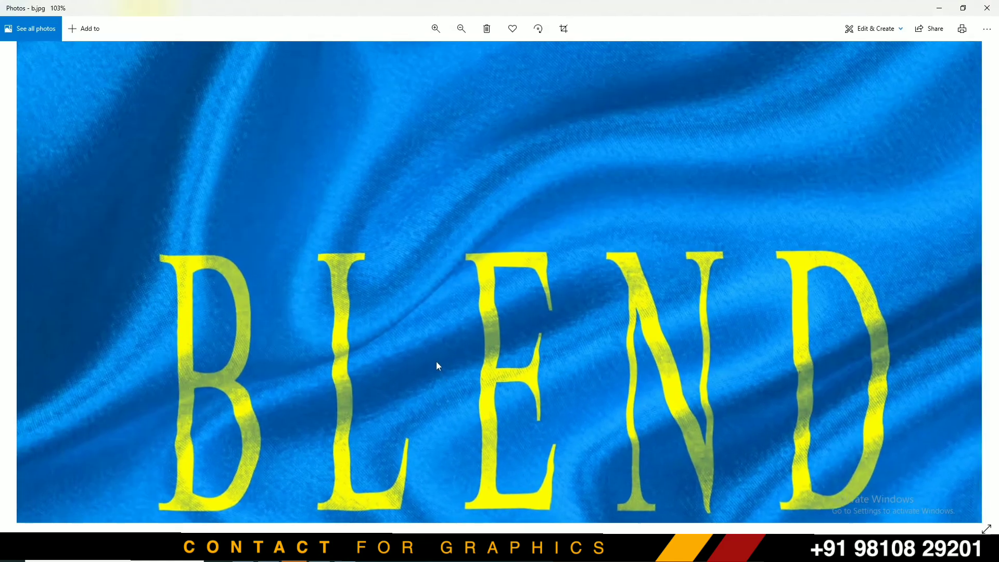
pyautogui.scroll(2, 526, 306)
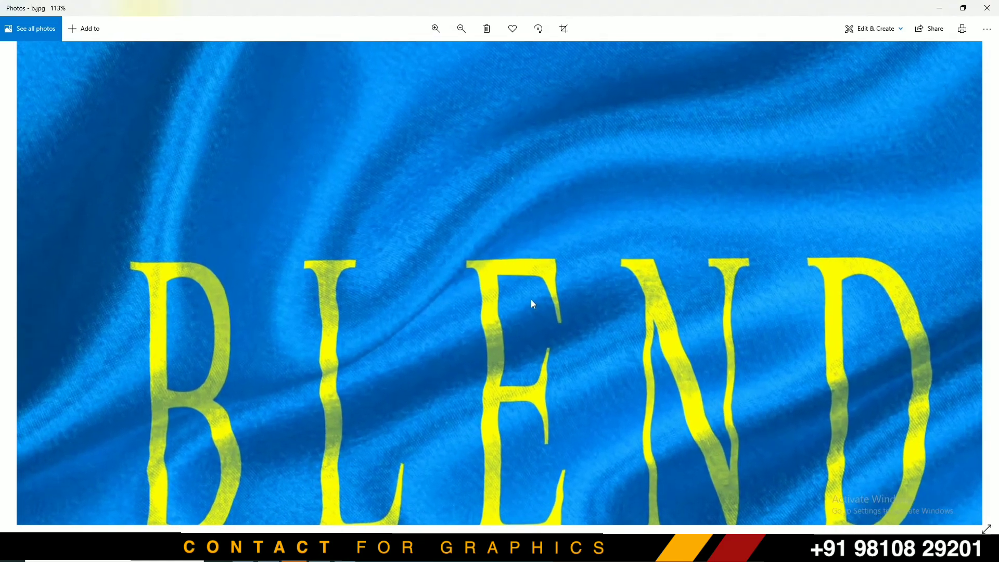
pyautogui.scroll(2, 535, 305)
pyautogui.scroll(1, 505, 320)
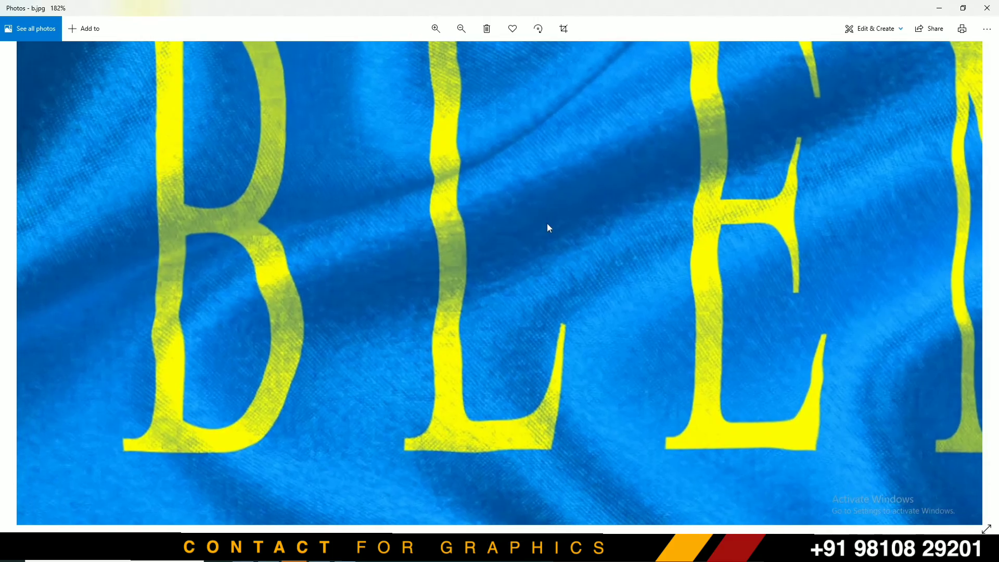
pyautogui.scroll(-5, 305, 300)
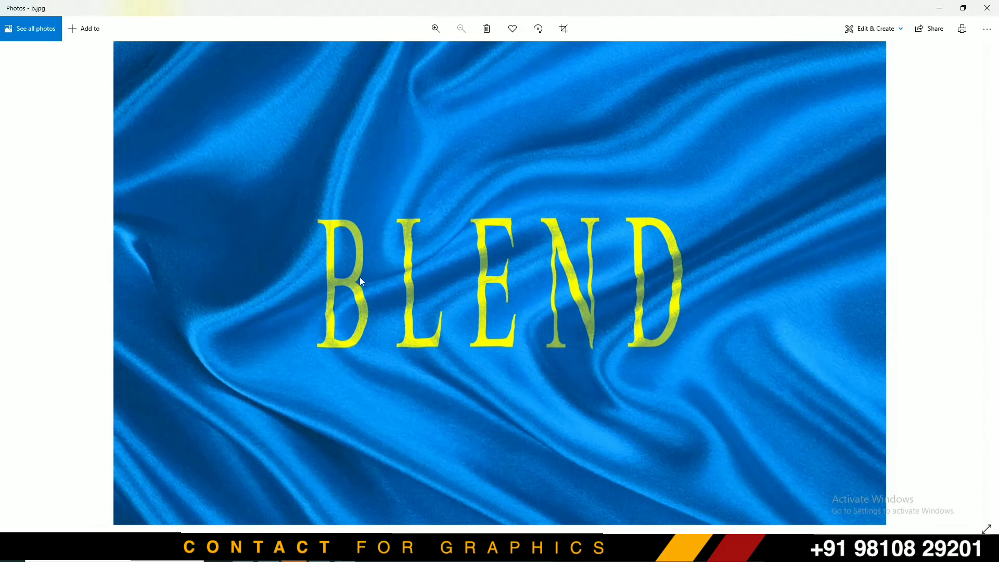
pyautogui.click(986, 8)
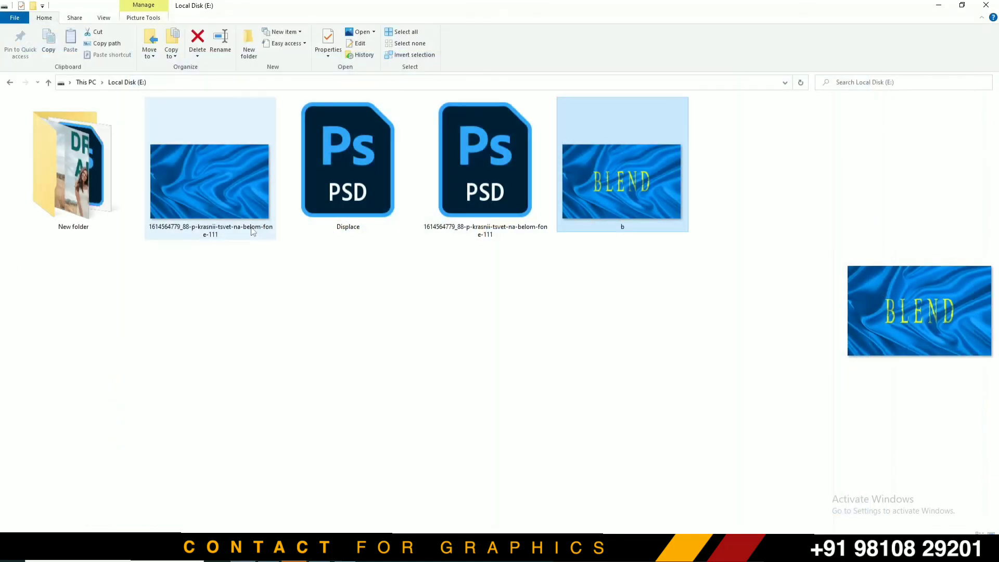
pyautogui.doubleClick(238, 191)
pyautogui.press('Right')
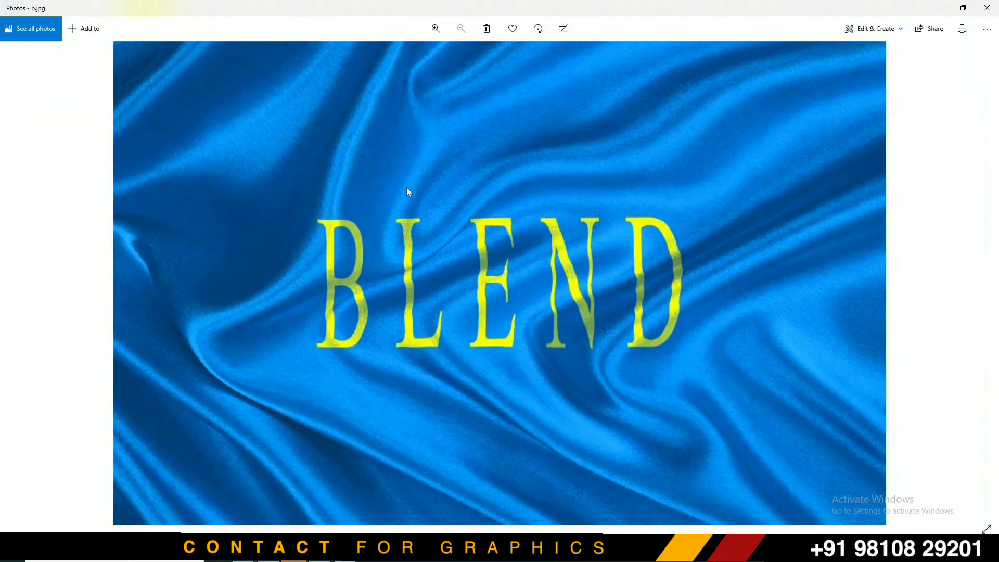
pyautogui.press('Left')
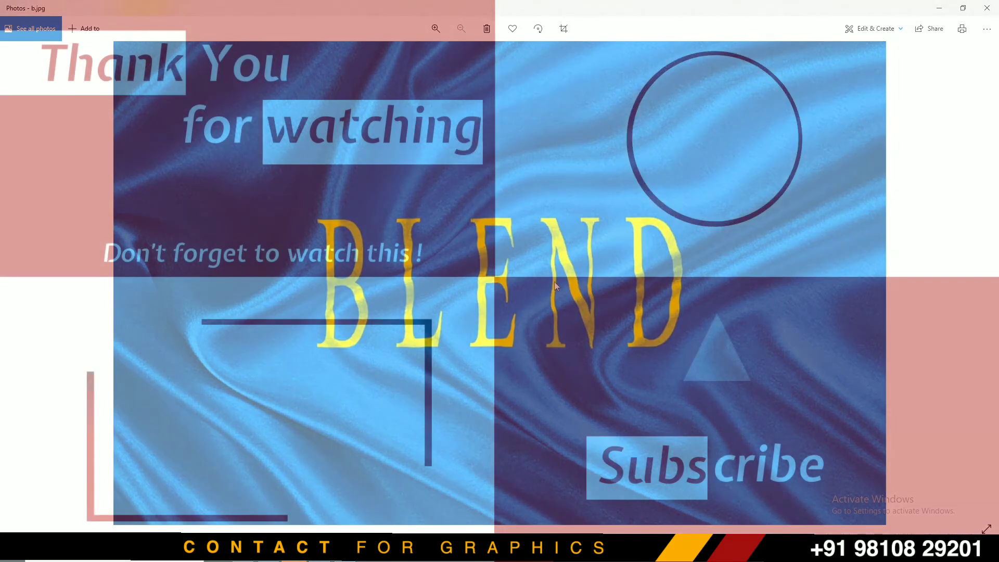